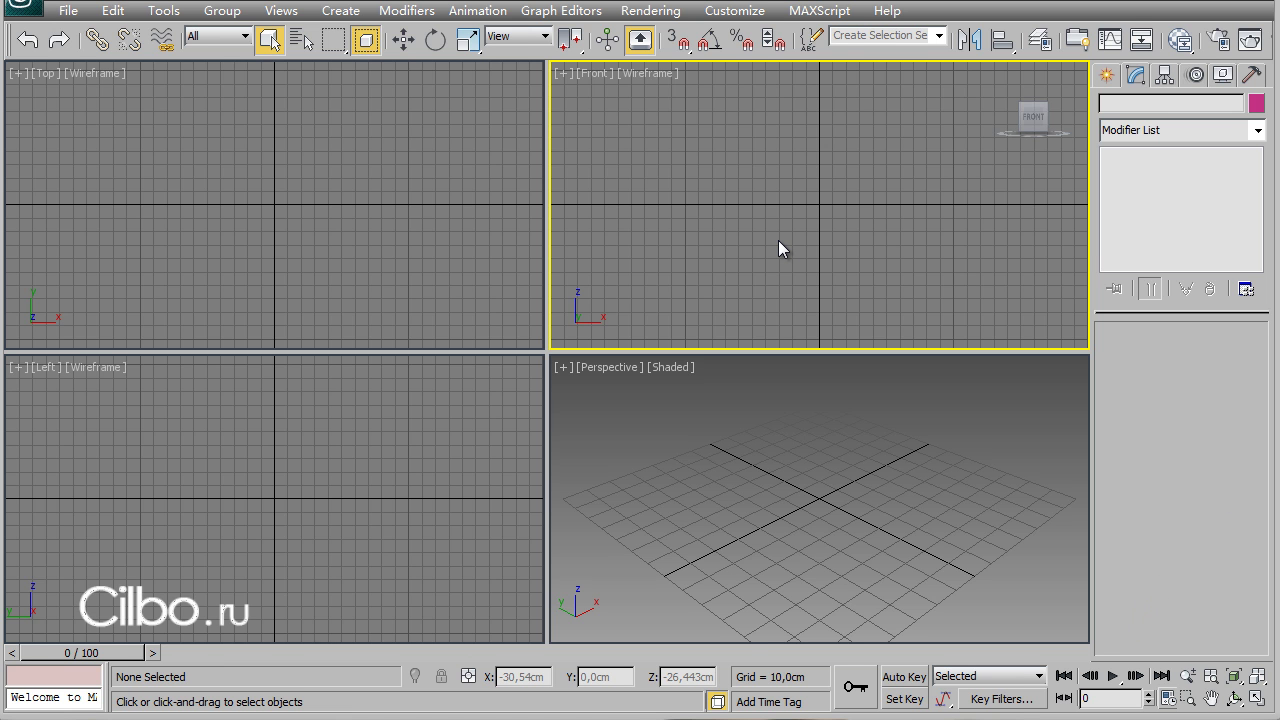
Maximize the Front viewport and pick the Line tool from Create > Shapes.
key(alt+w)
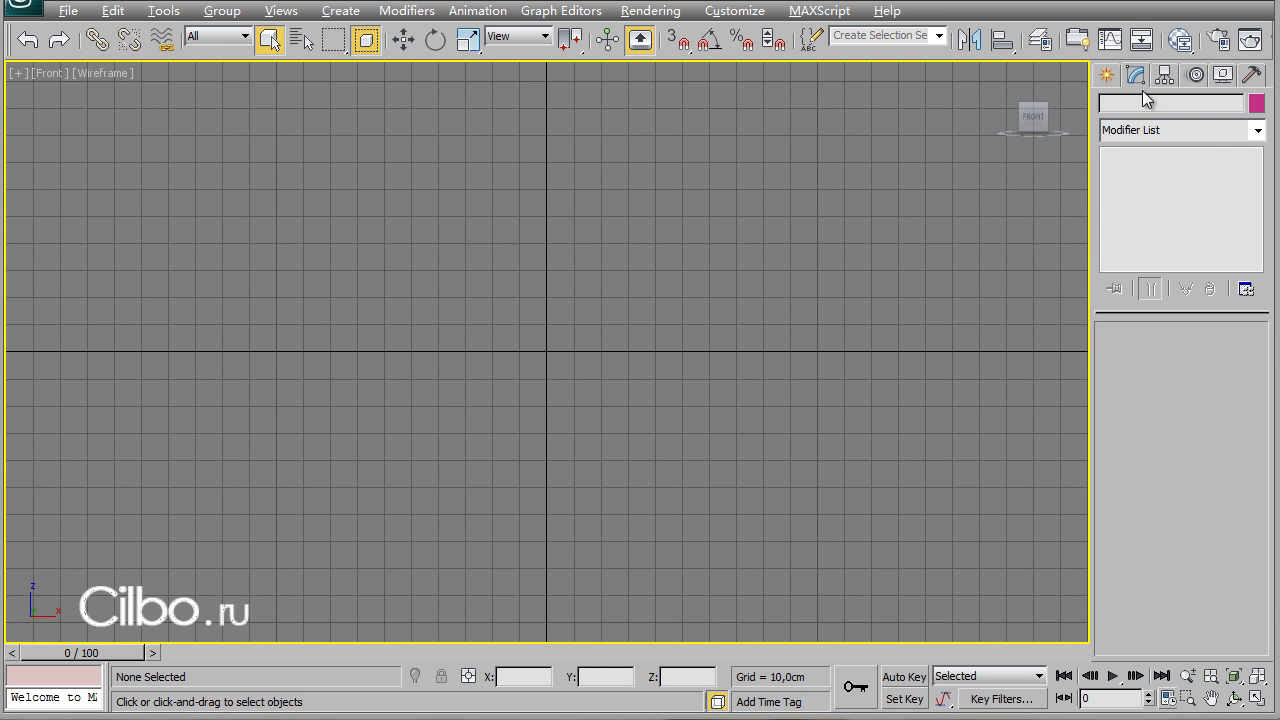
click(1108, 75)
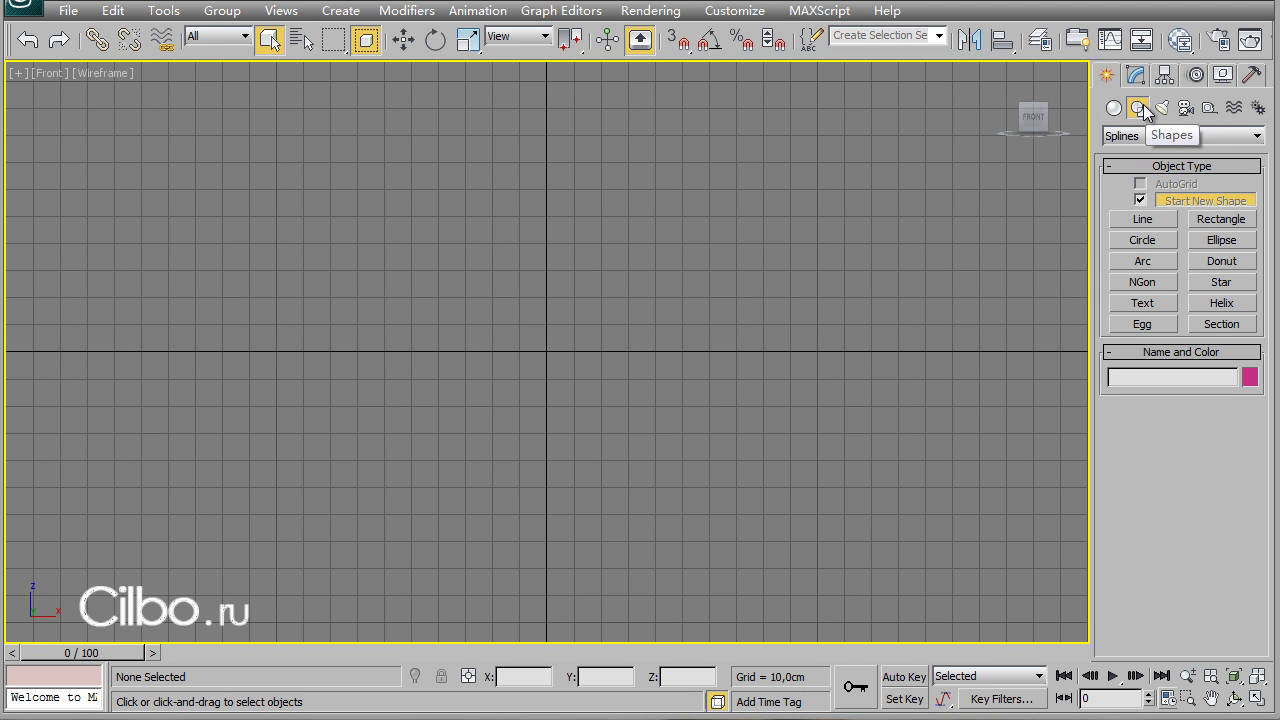
click(1138, 219)
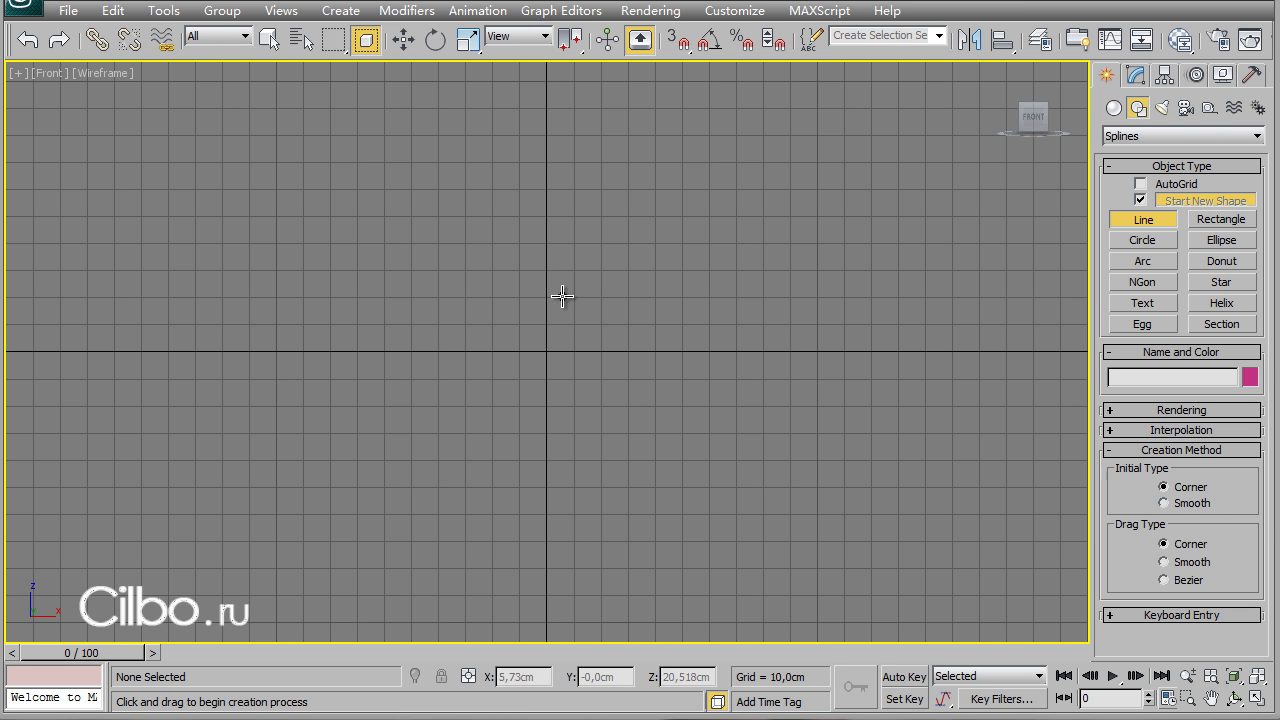
Draw Line001 as an open zigzag through six points, then finish and exit line creation.
click(165, 320)
click(387, 135)
click(766, 285)
click(979, 155)
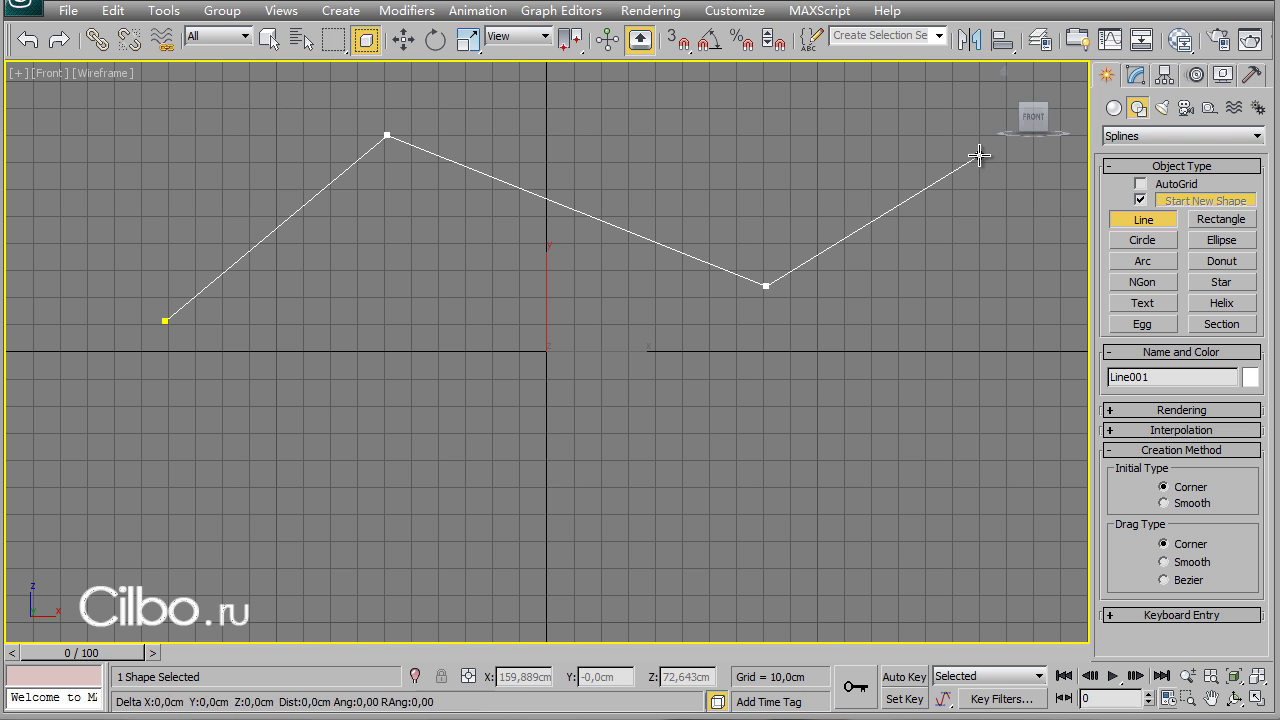
click(968, 522)
click(275, 391)
right_click(275, 391)
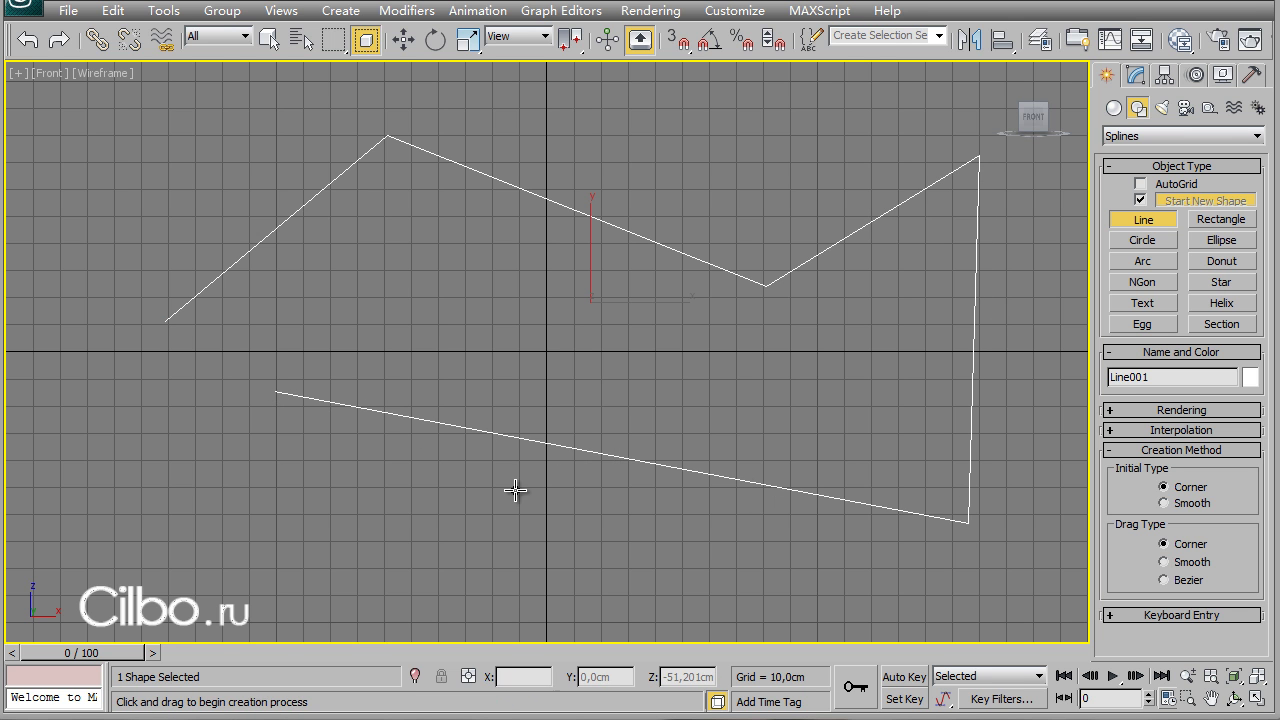
right_click(584, 305)
Convert Line001 to an editable spline and select its peak vertex in Vertex mode.
right_click(590, 297)
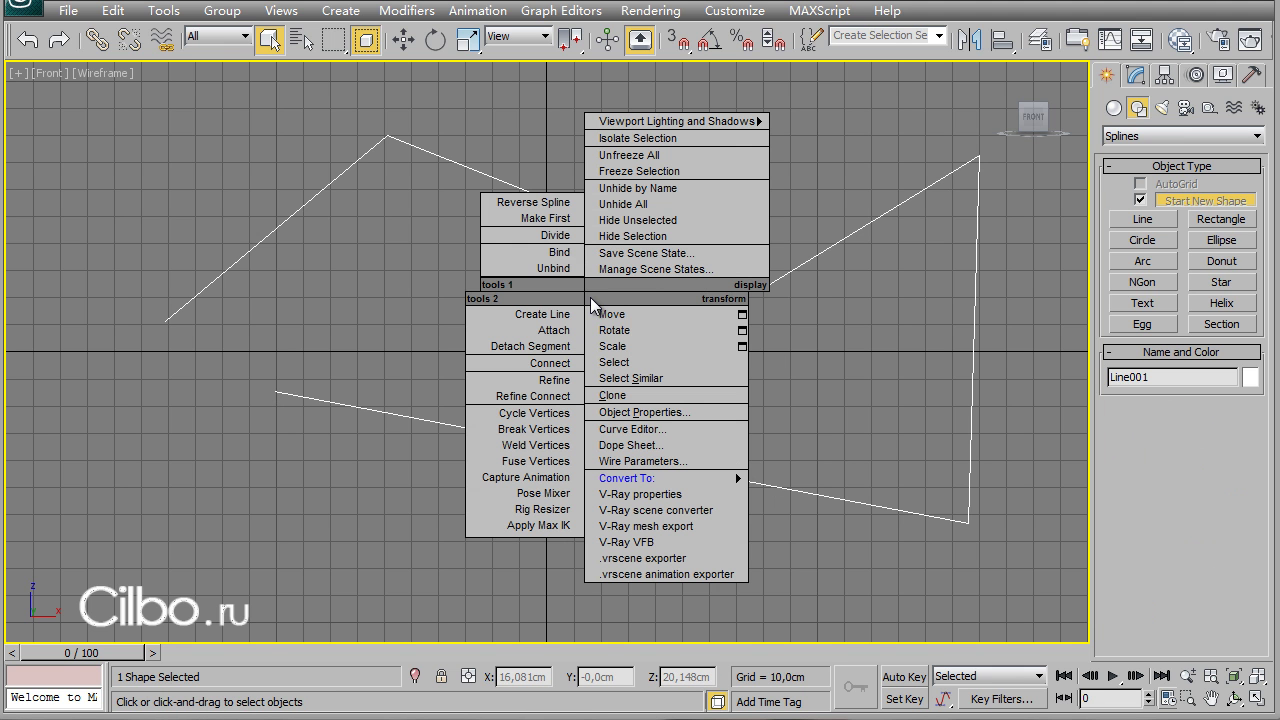
mouse_move(640, 478)
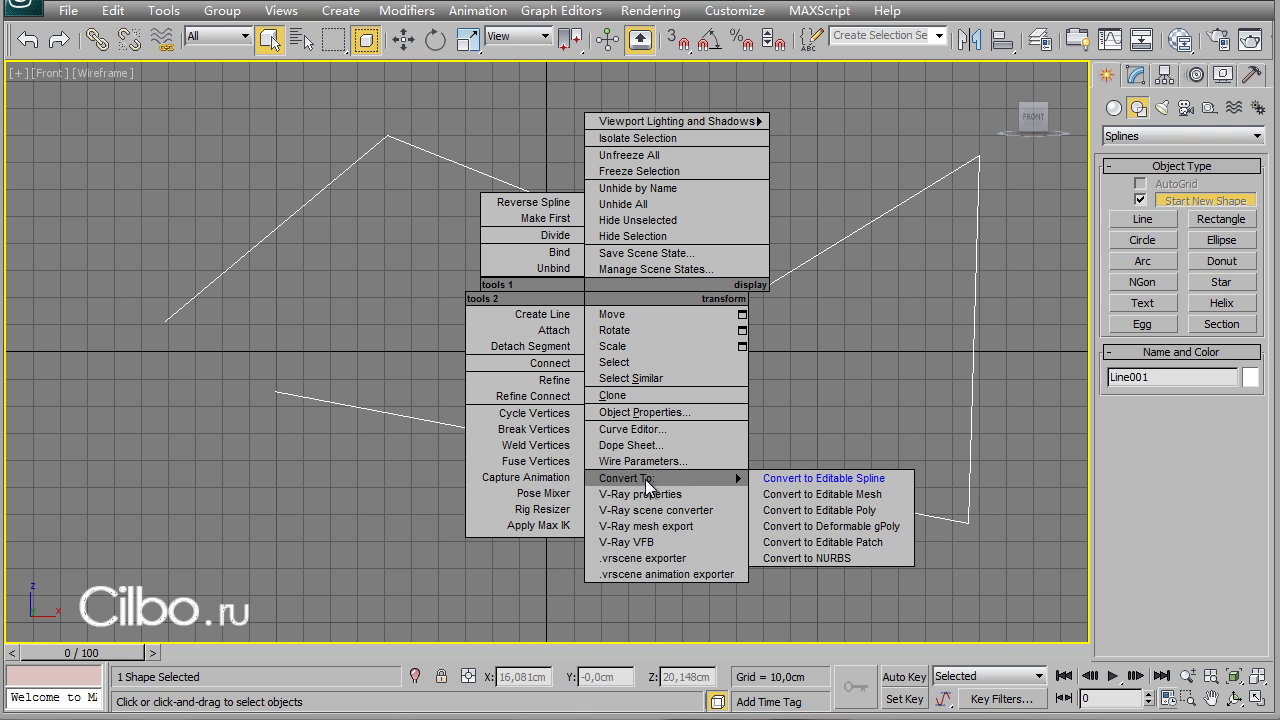
click(842, 477)
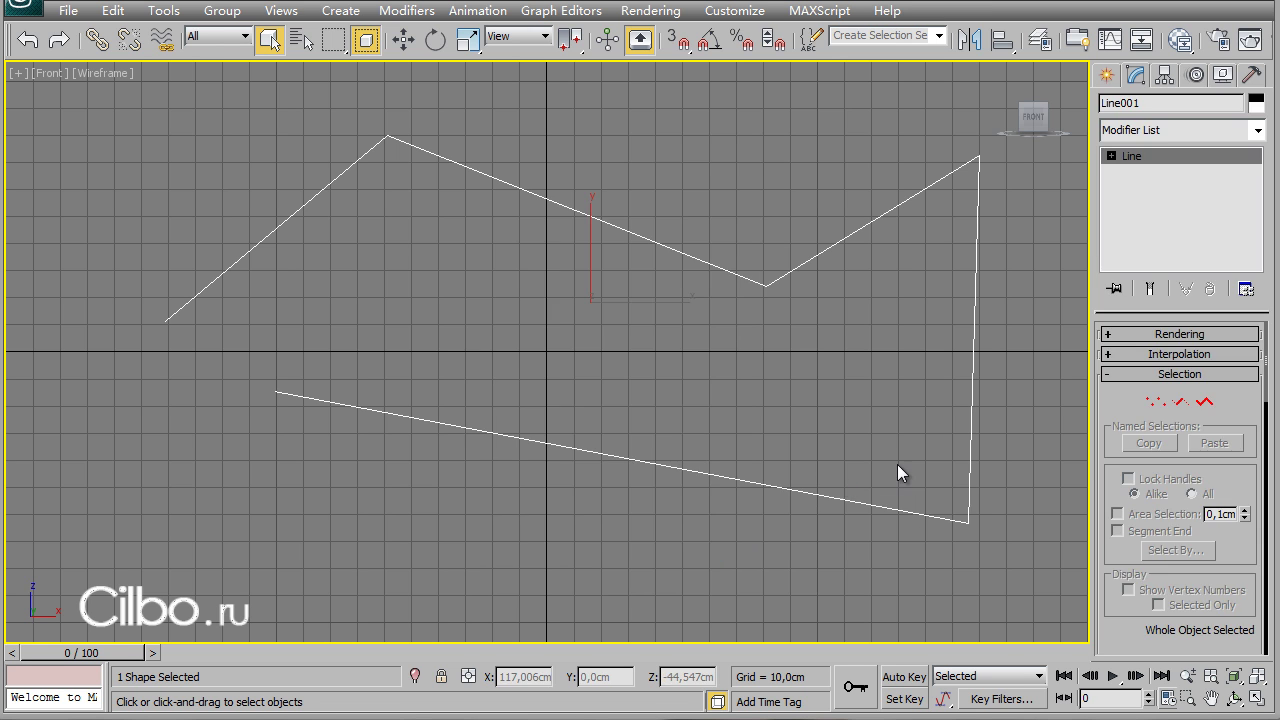
click(1155, 403)
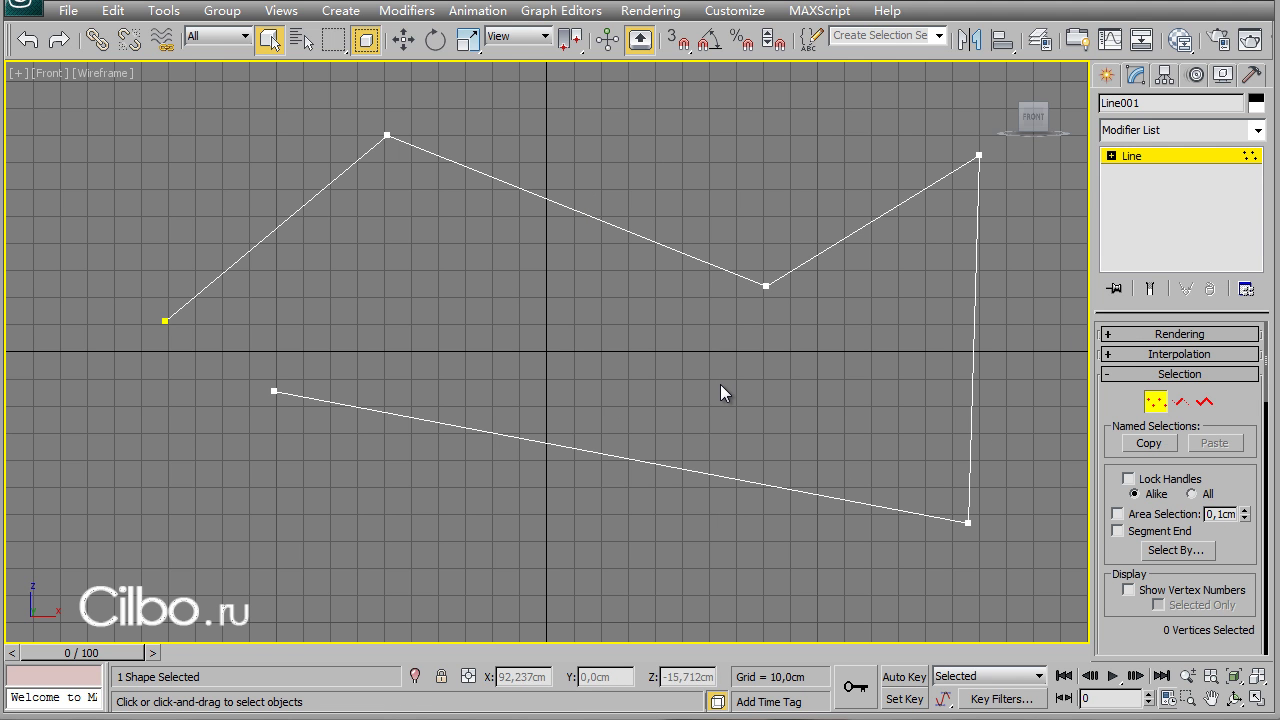
middle_drag(592, 346, 567, 441)
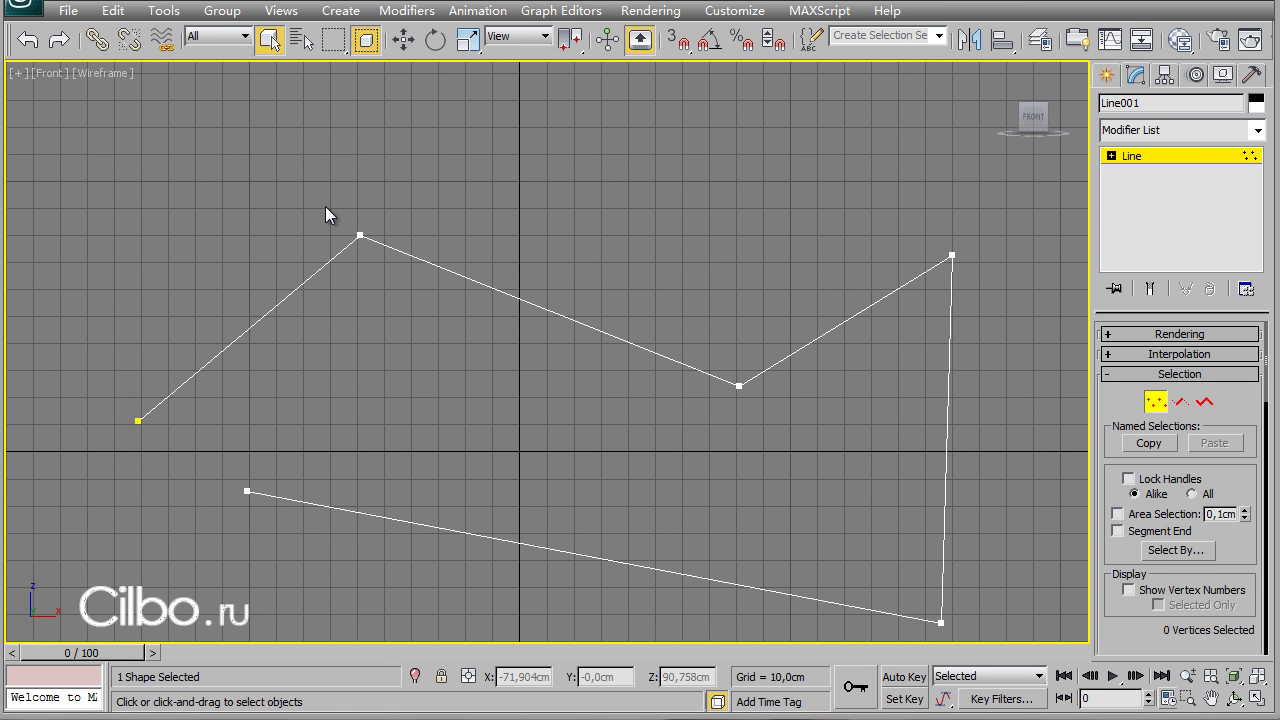
drag(323, 206, 397, 287)
Keep the peak vertex as Corner and make the valley vertex right of centre Bezier.
right_click(357, 241)
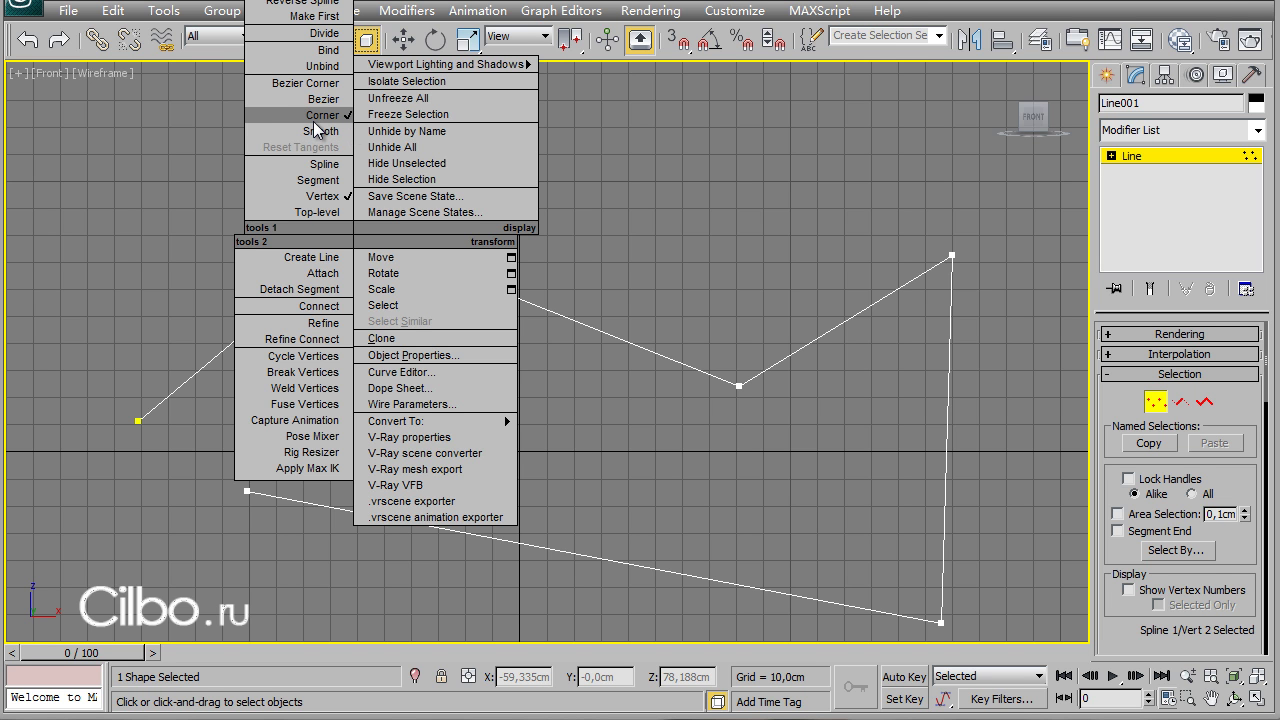
click(548, 190)
click(738, 385)
right_click(738, 385)
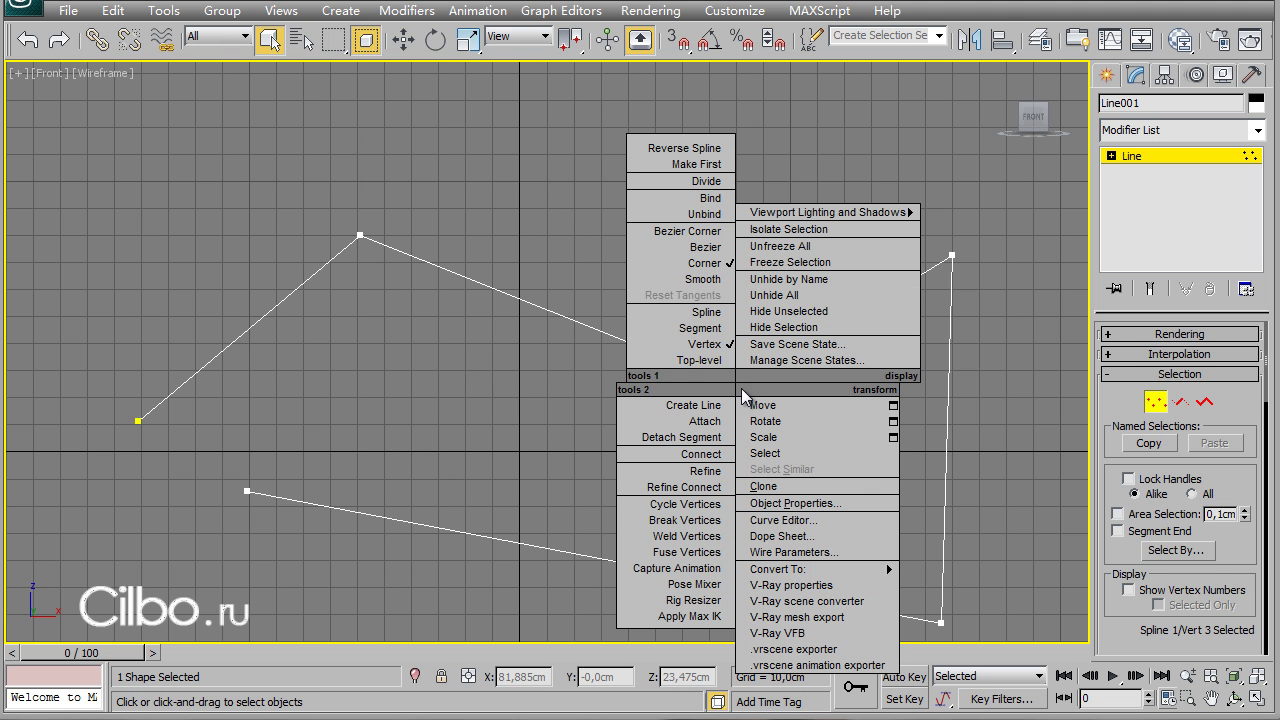
click(702, 248)
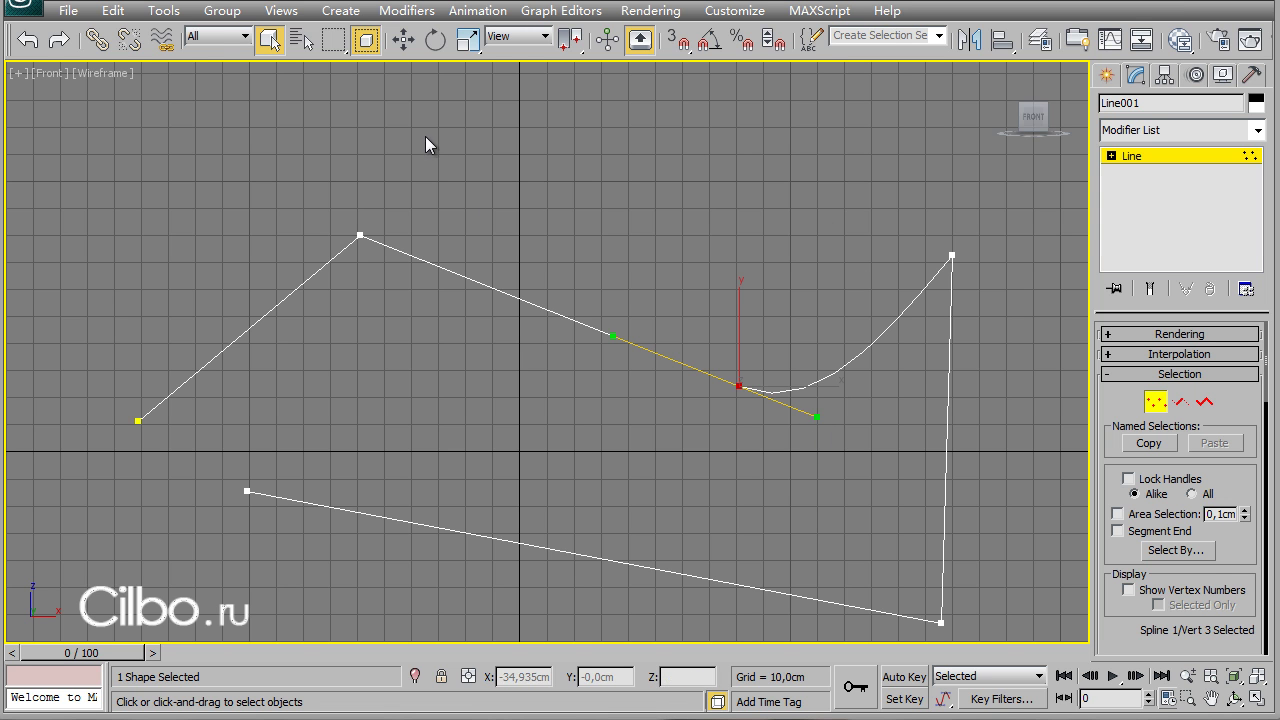
Drag the valley vertex's Bezier handles with Select and Move until the dip is a smooth, level U.
click(404, 42)
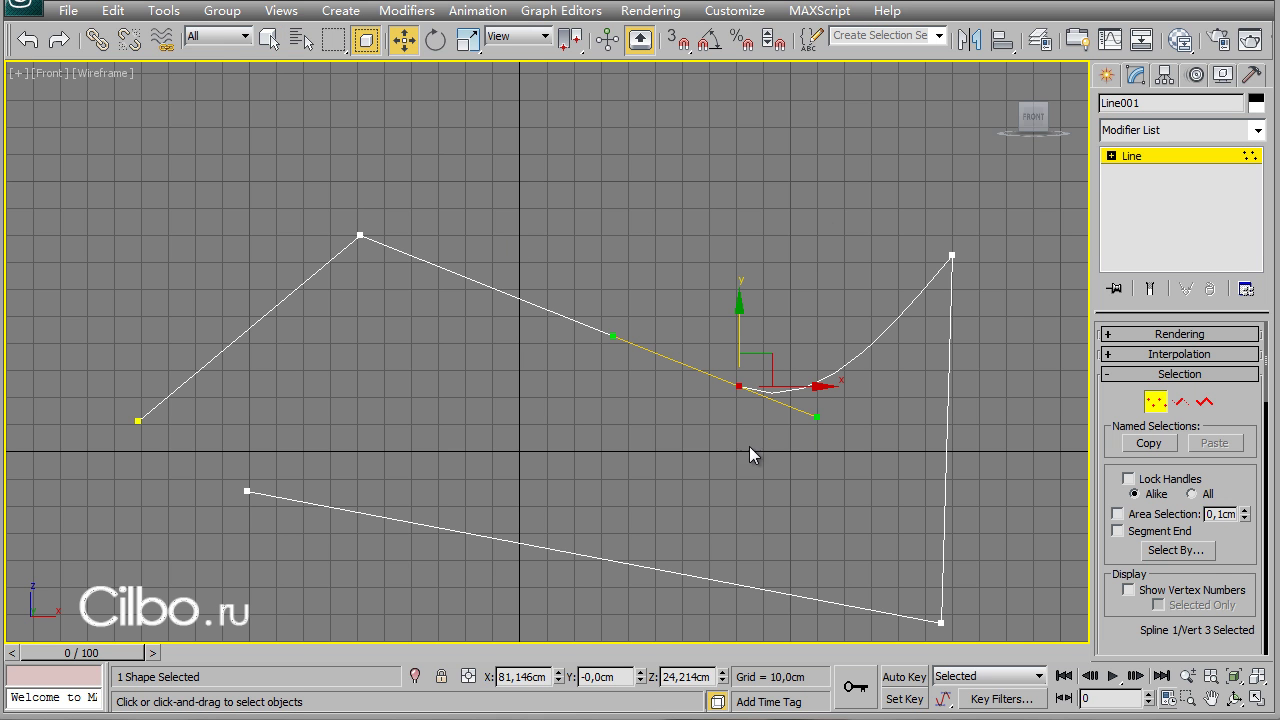
drag(818, 418, 833, 389)
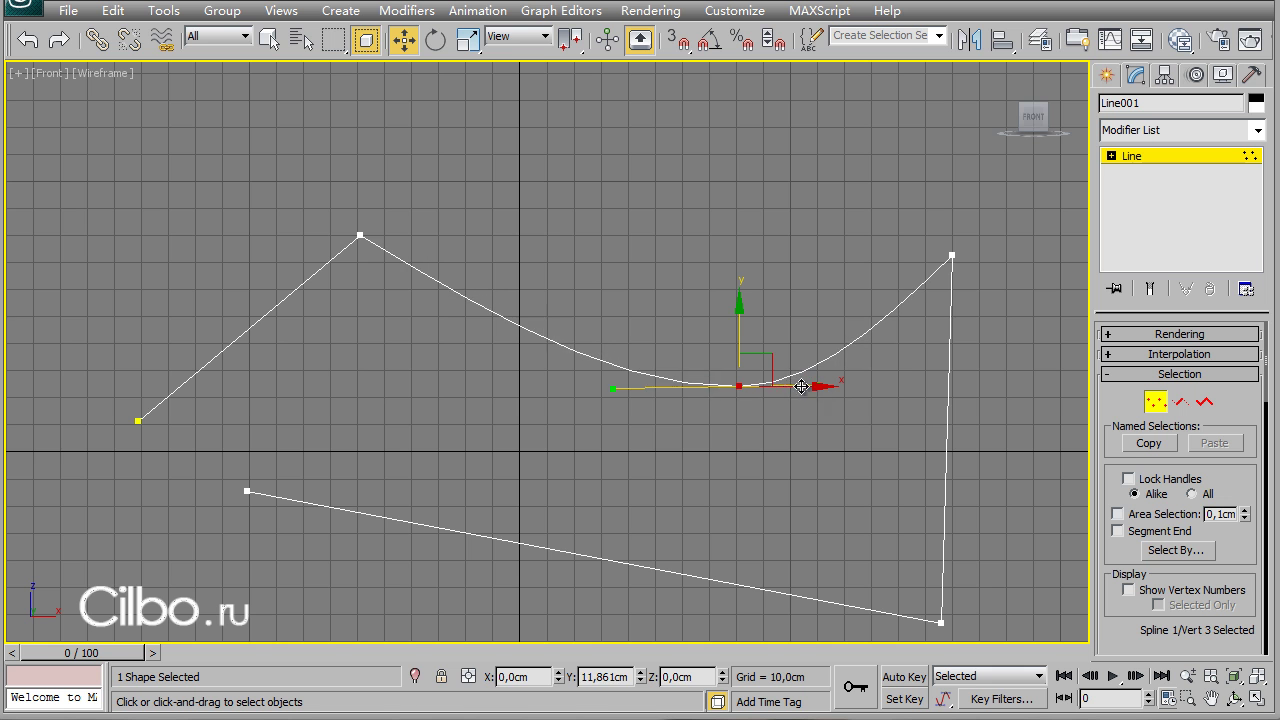
middle_drag(696, 402, 543, 371)
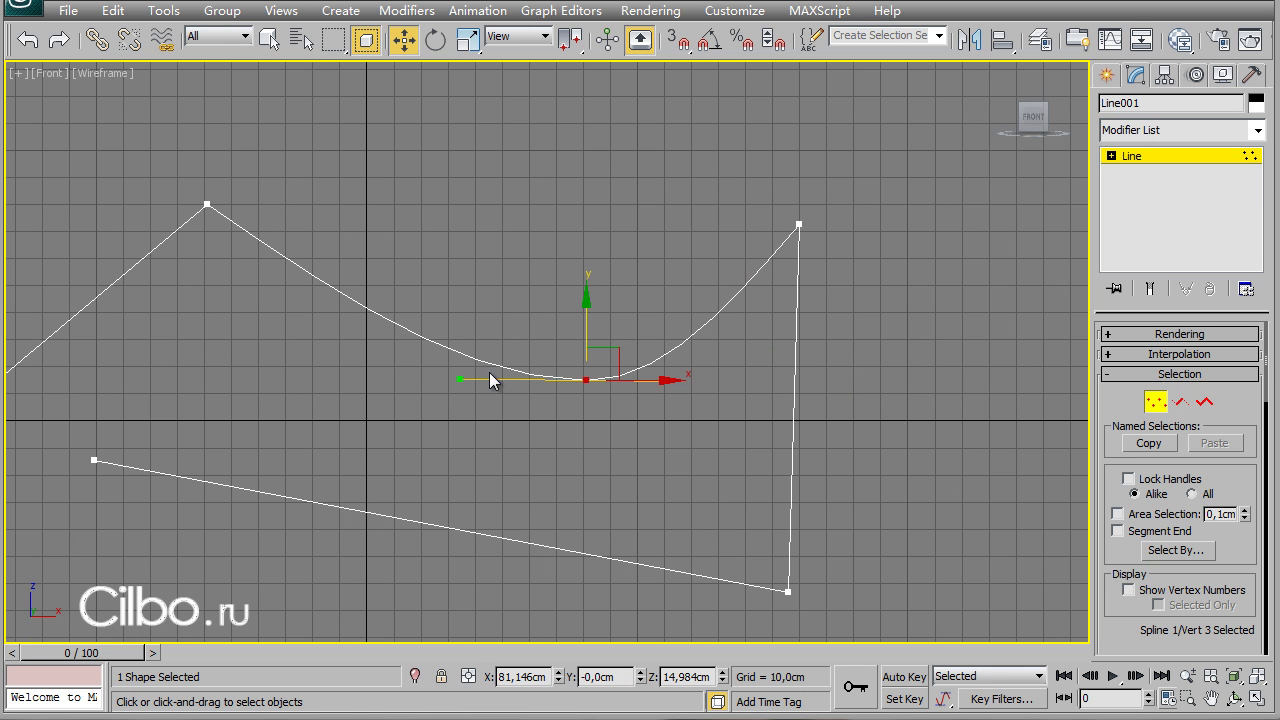
drag(460, 378, 460, 379)
mouse_move(459, 380)
mouse_down()
mouse_move(461, 355)
mouse_move(459, 380)
mouse_up()
mouse_move(460, 377)
mouse_down()
mouse_move(472, 382)
mouse_move(441, 379)
mouse_up()
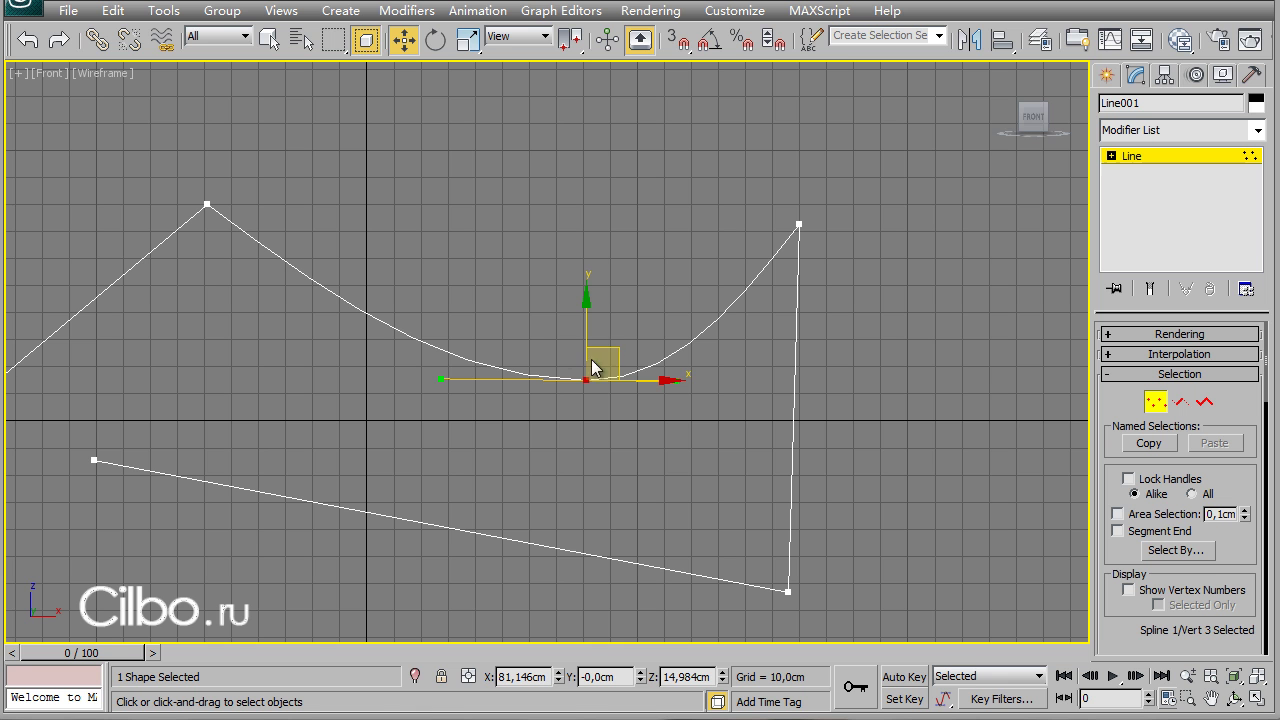
mouse_move(443, 378)
mouse_down()
mouse_move(448, 392)
mouse_move(391, 397)
mouse_move(400, 323)
mouse_move(429, 380)
mouse_up()
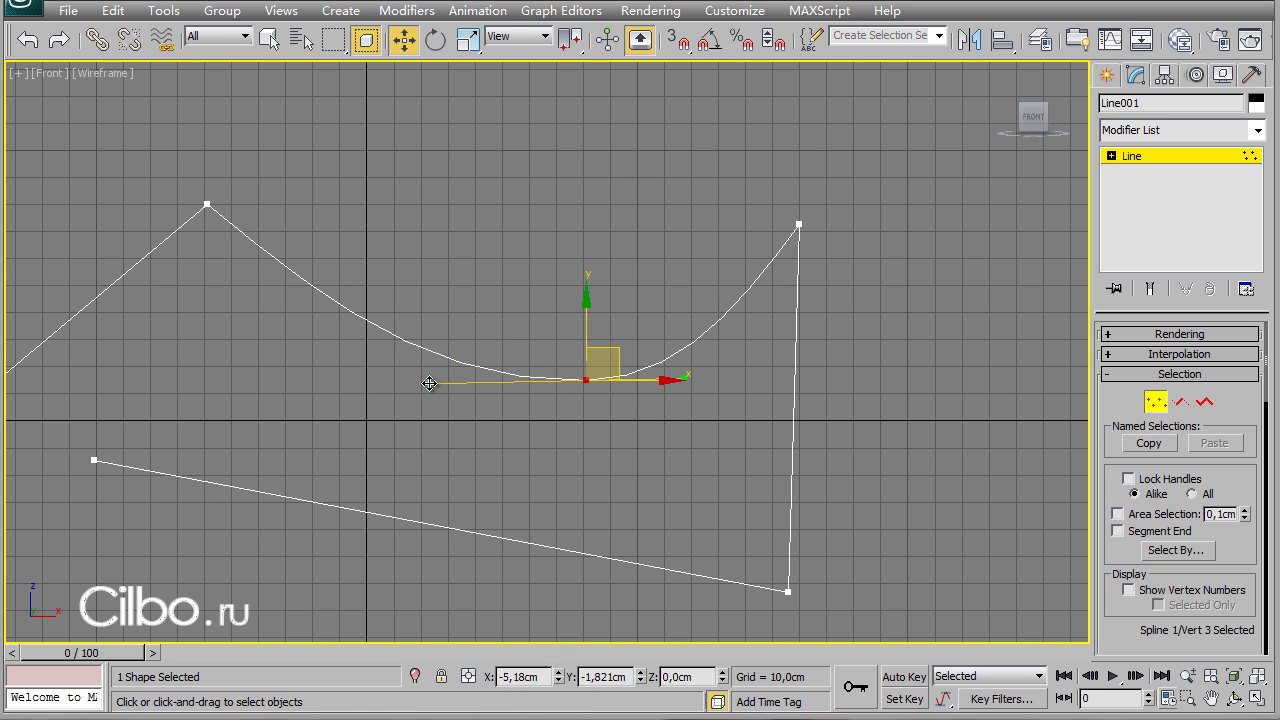
click(798, 224)
Make the upper-right vertex a Bezier Corner and bend its handles into a wave crest and curved right side.
right_click(797, 216)
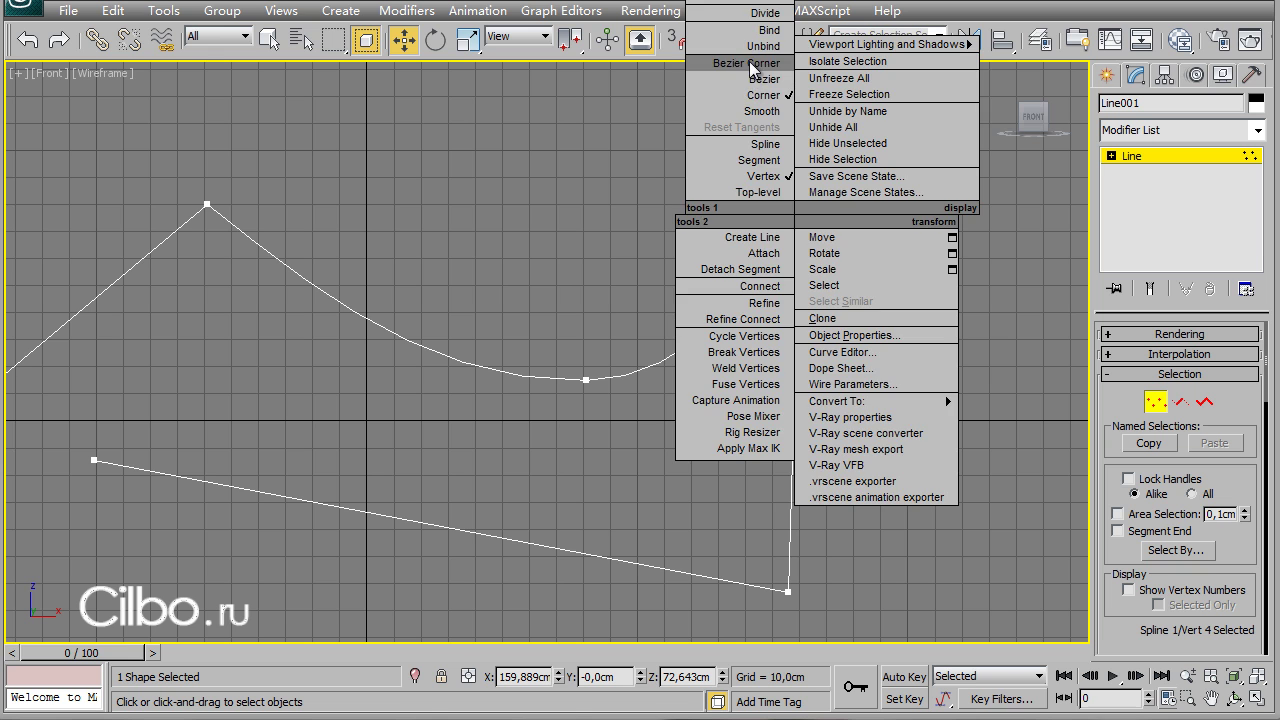
click(749, 62)
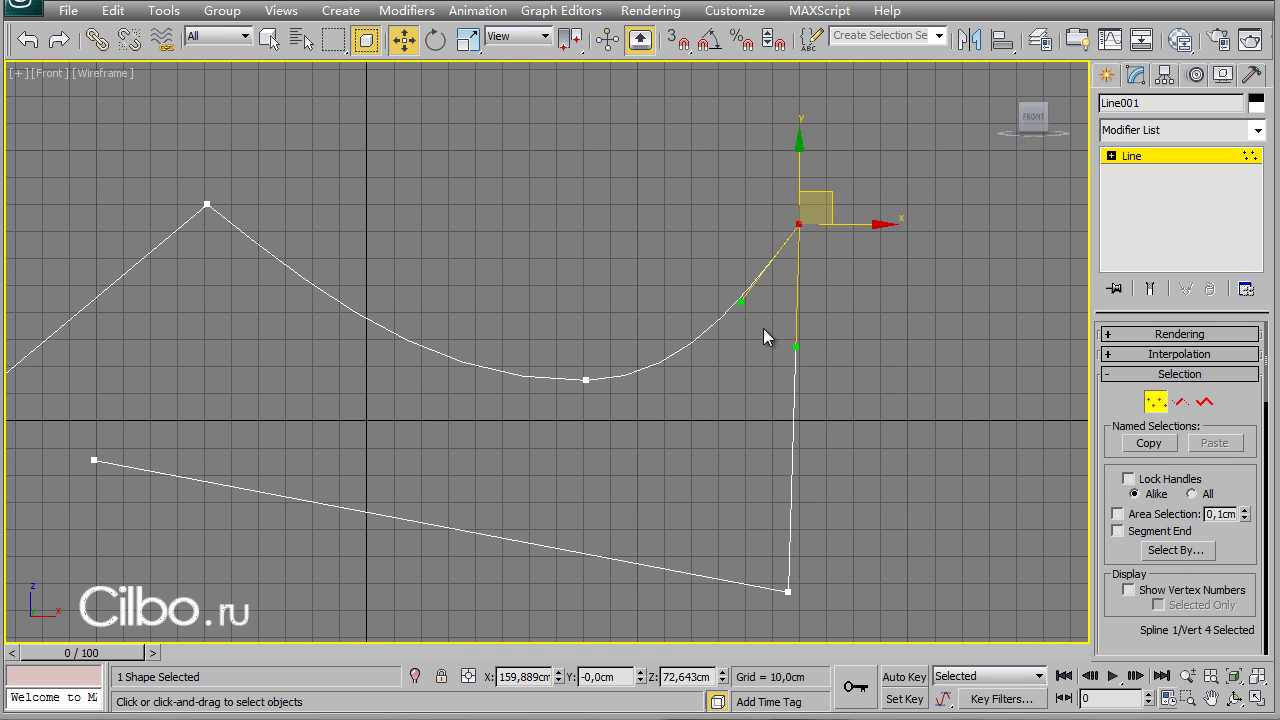
drag(737, 301, 639, 175)
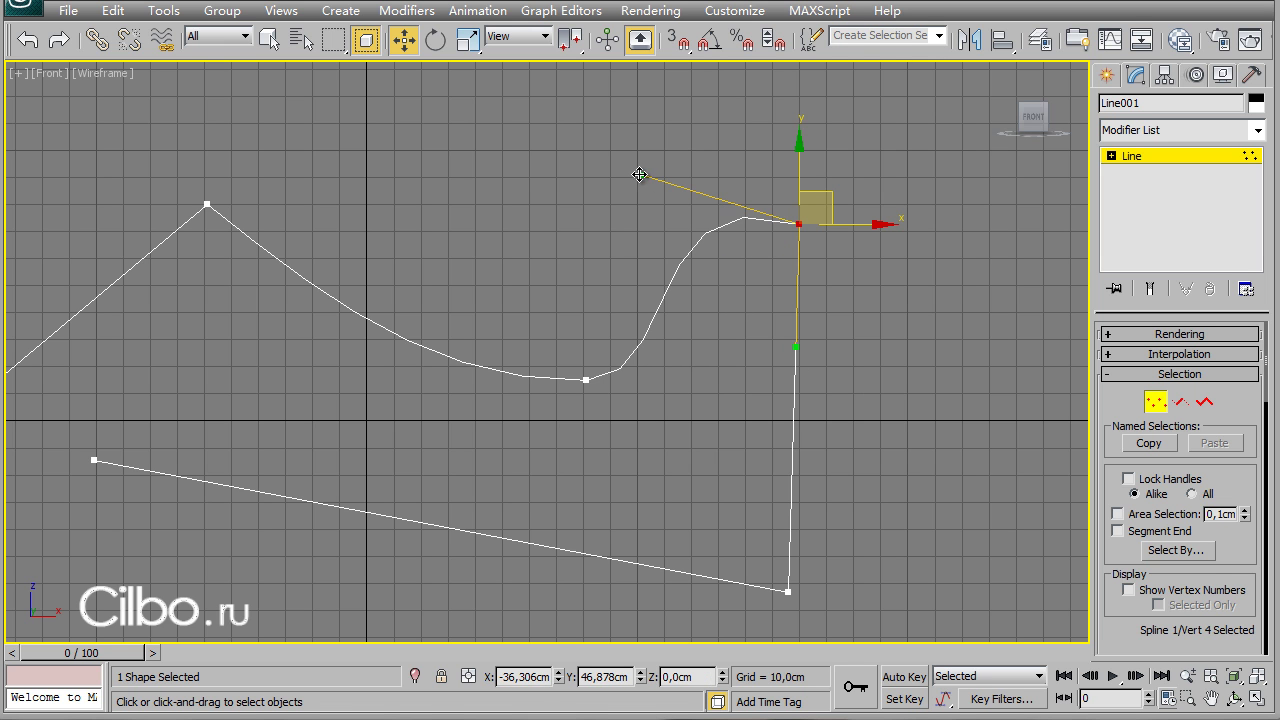
mouse_move(789, 347)
mouse_down()
mouse_move(726, 299)
mouse_move(721, 279)
mouse_up()
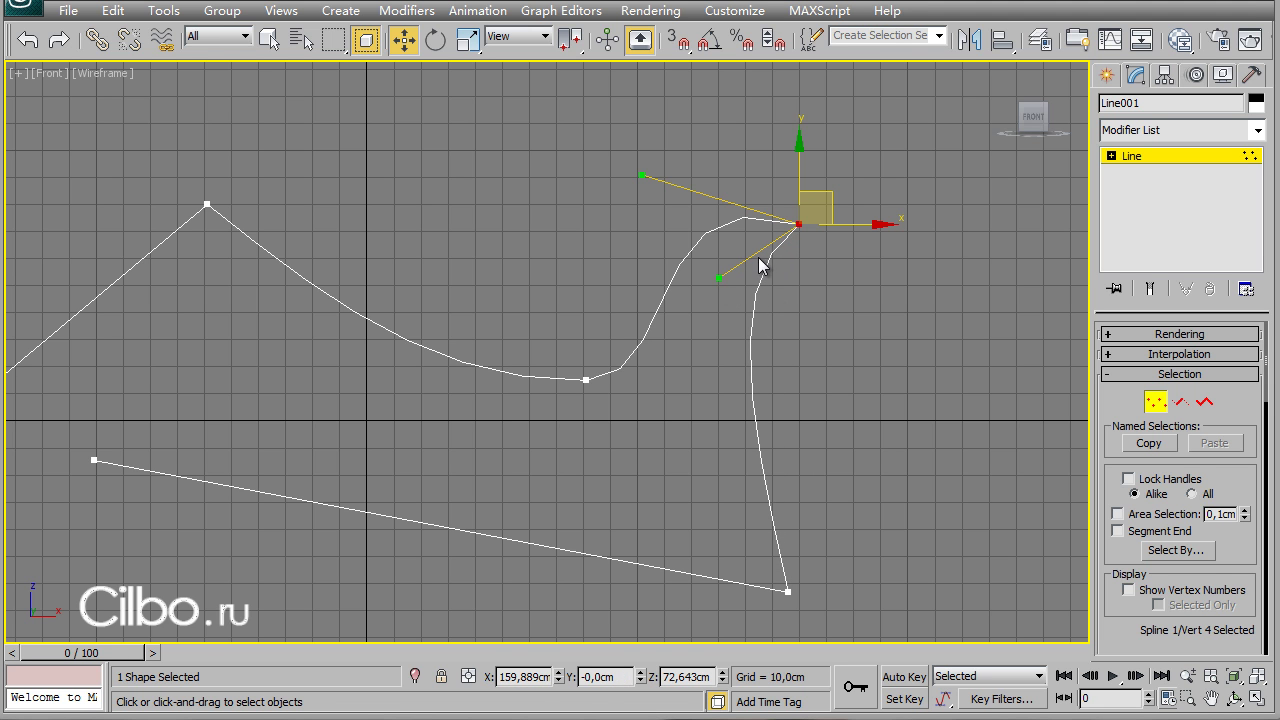
mouse_move(721, 278)
mouse_down()
mouse_move(711, 297)
mouse_move(721, 274)
mouse_up()
drag(752, 601, 755, 601)
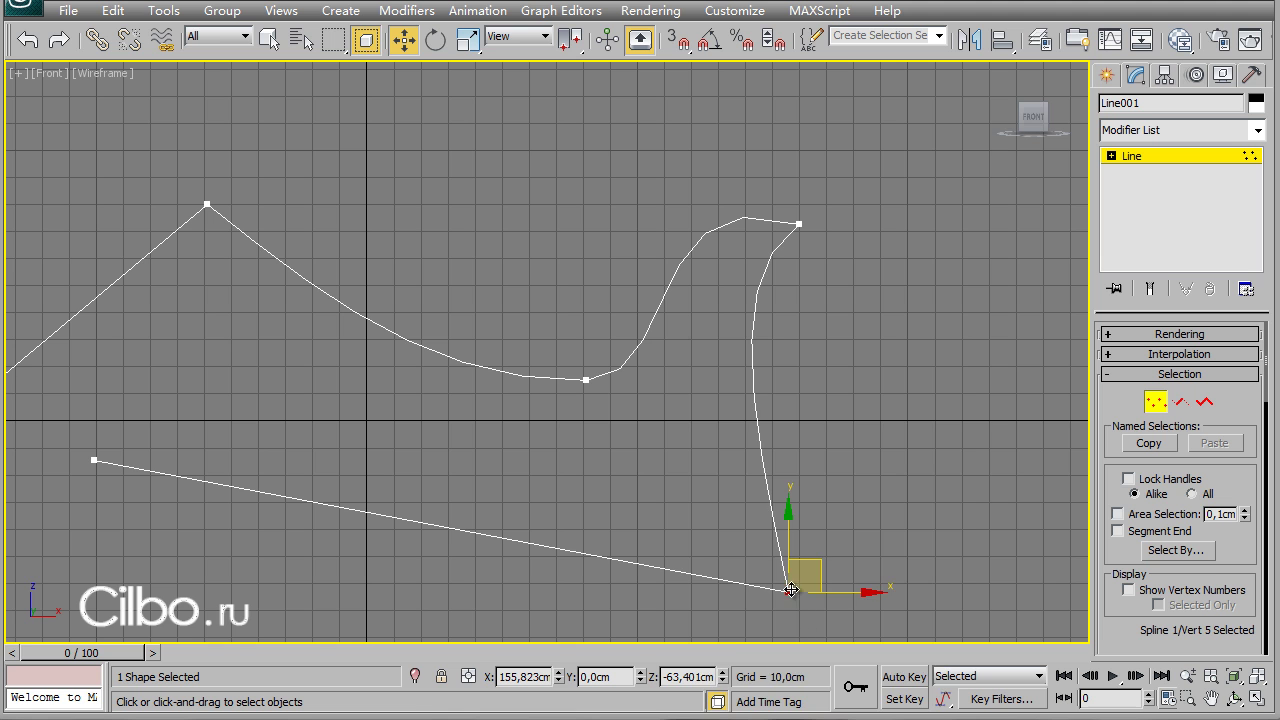
Make the bottom-right vertex Smooth and reposition it so the right side rounds into the bottom edge.
right_click(786, 584)
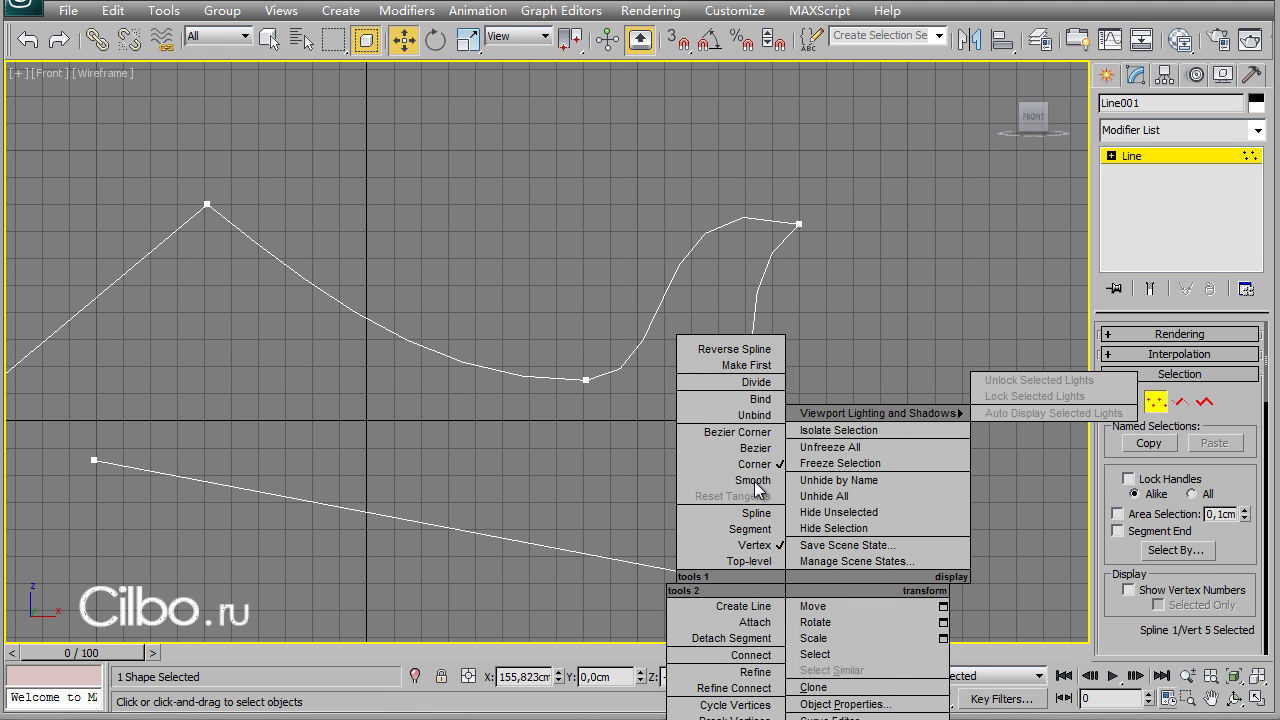
click(755, 481)
drag(823, 566, 742, 452)
right_click(702, 477)
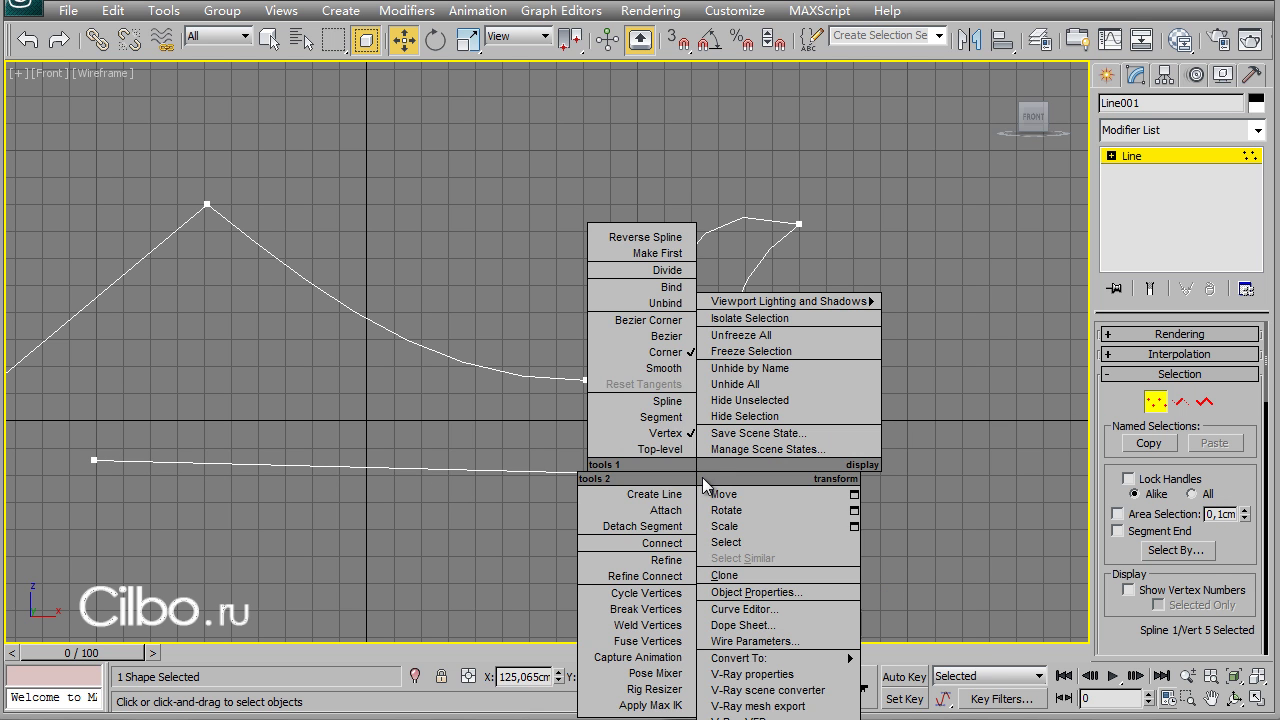
click(667, 368)
drag(728, 447, 729, 480)
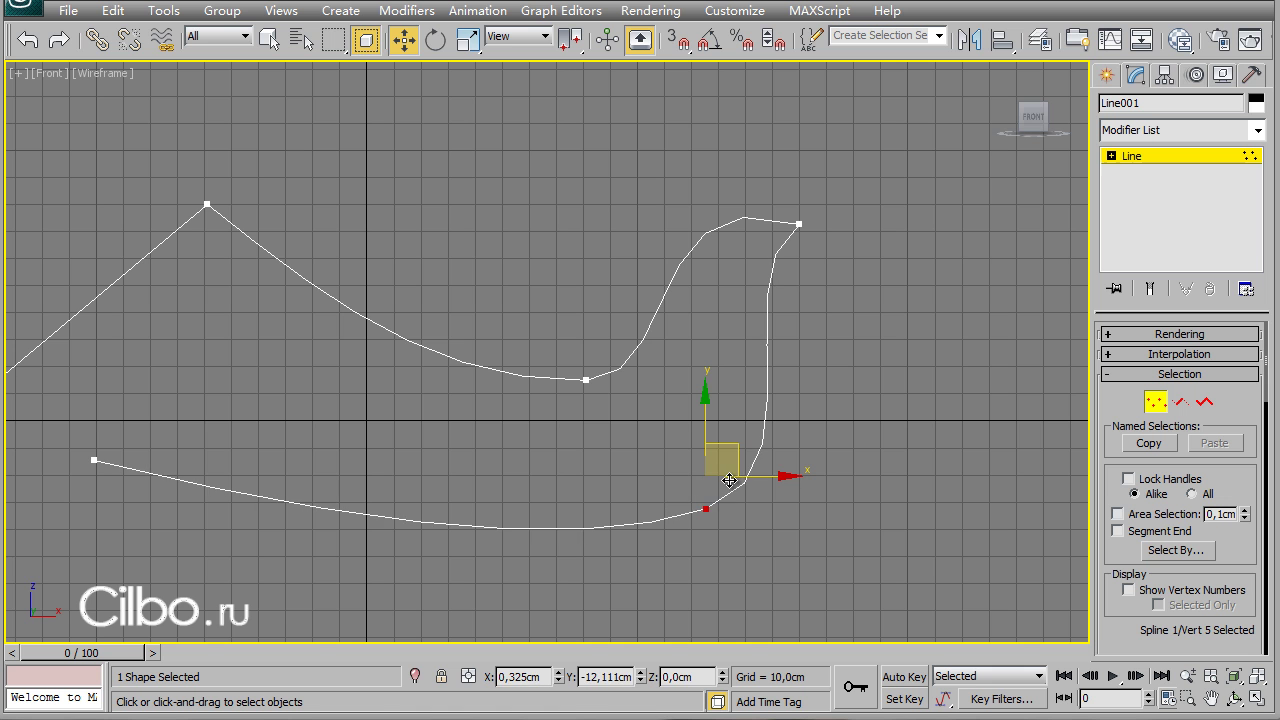
middle_drag(543, 437, 711, 422)
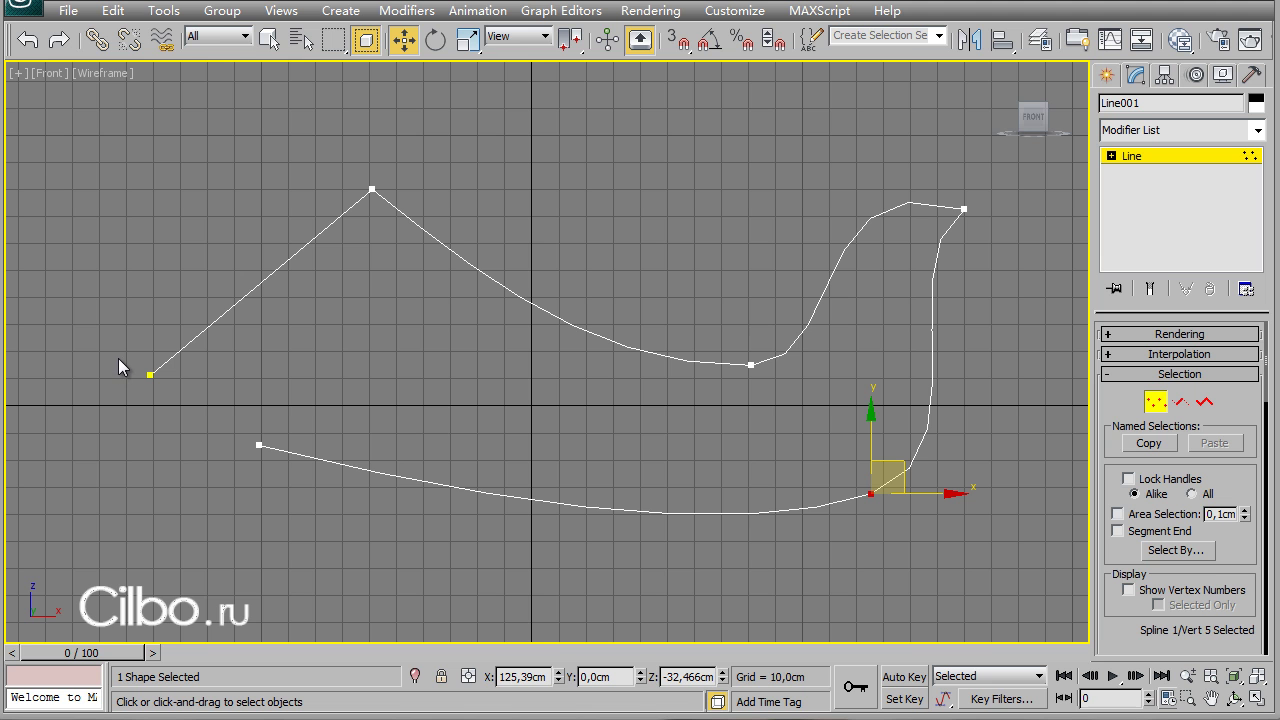
drag(113, 355, 185, 404)
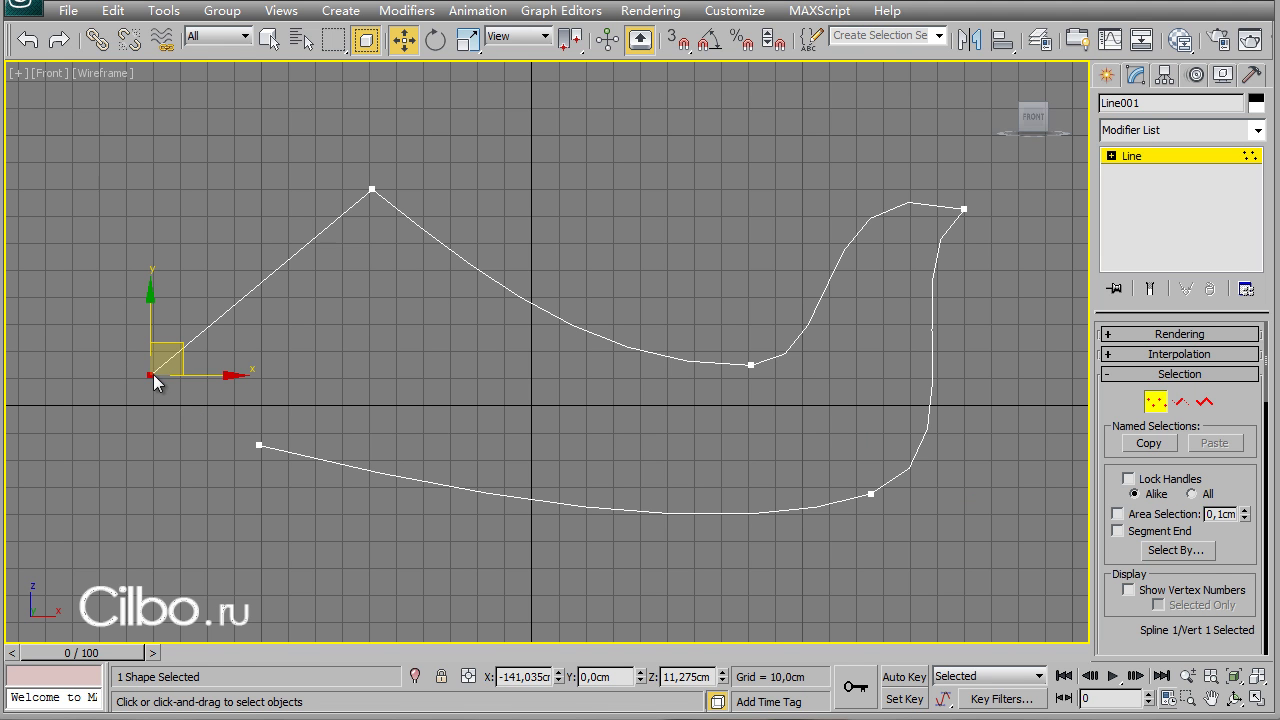
Make the left end vertex a Bezier Corner and drag its handle up-left to curve toward the peak.
right_click(153, 374)
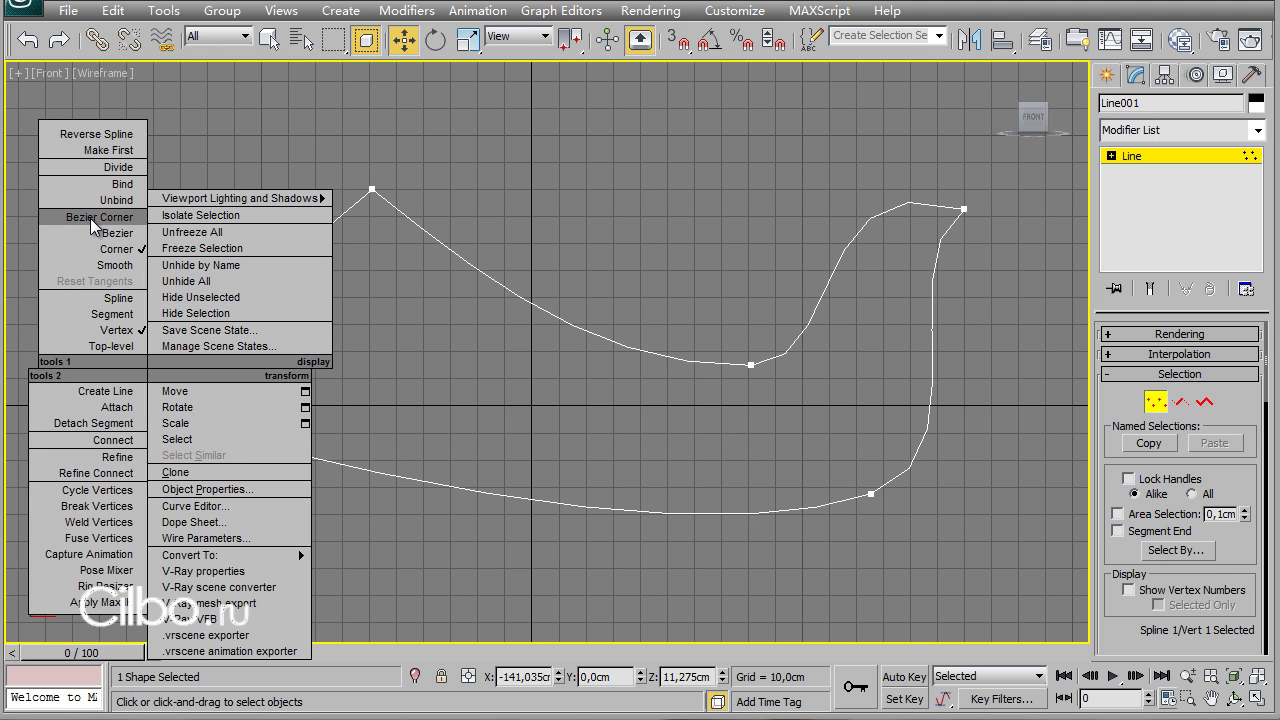
click(90, 218)
drag(223, 310, 115, 216)
drag(101, 212, 118, 232)
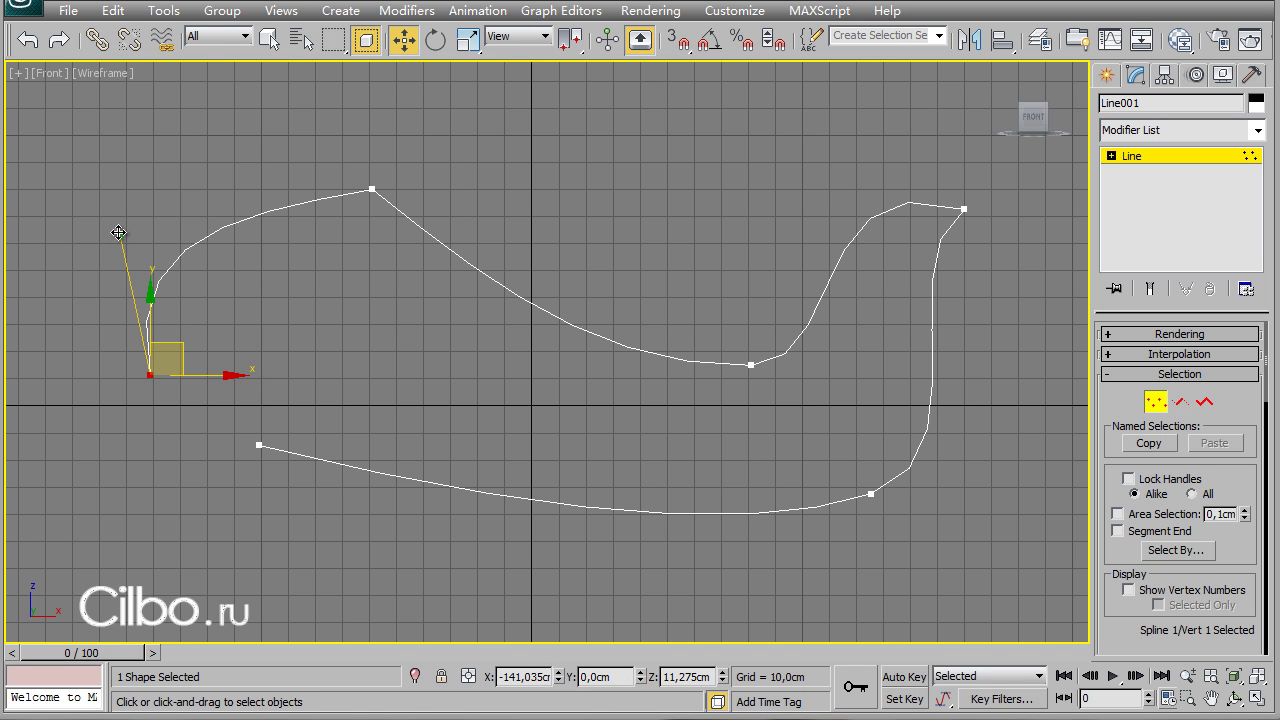
click(259, 445)
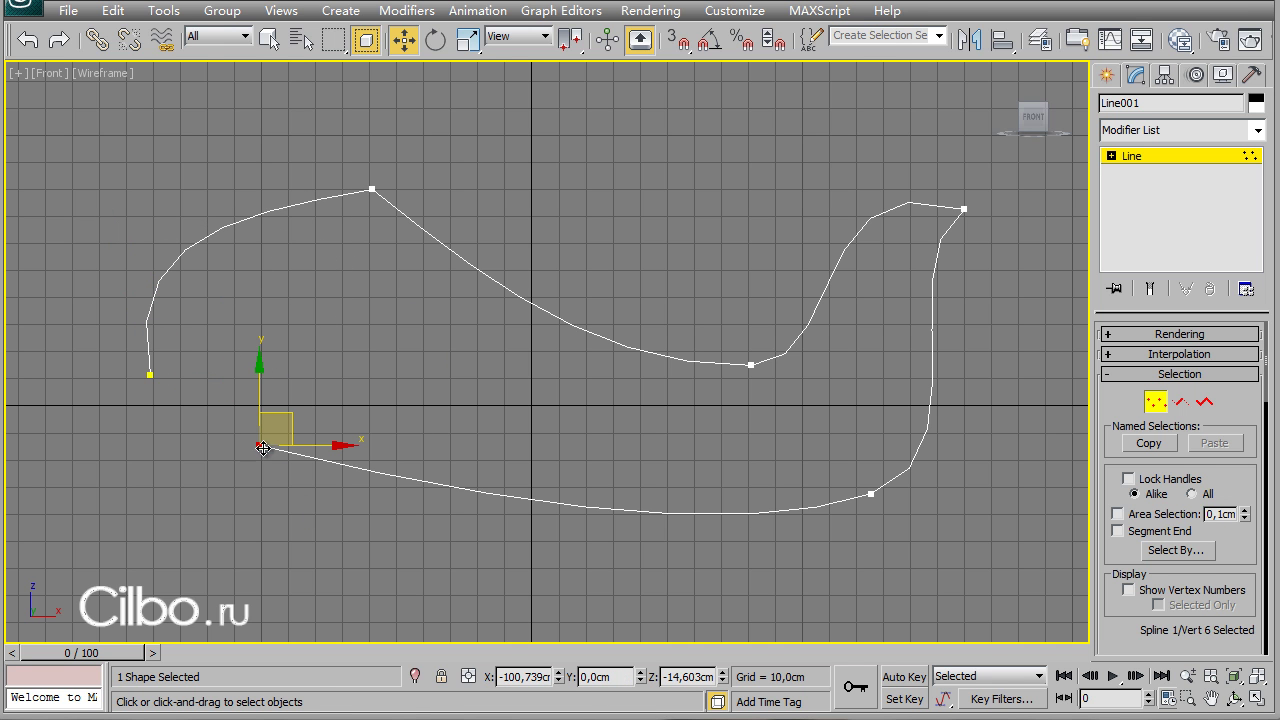
Make the bottom-left end vertex Bezier, smooth the lower edge with its tangent, and move it up.
right_click(262, 447)
click(219, 299)
mouse_move(547, 515)
mouse_down()
mouse_move(357, 561)
mouse_move(414, 534)
mouse_move(191, 551)
mouse_move(283, 538)
mouse_move(367, 560)
mouse_move(378, 546)
mouse_up()
mouse_move(613, 443)
middle_down()
mouse_move(600, 466)
mouse_move(619, 454)
middle_up()
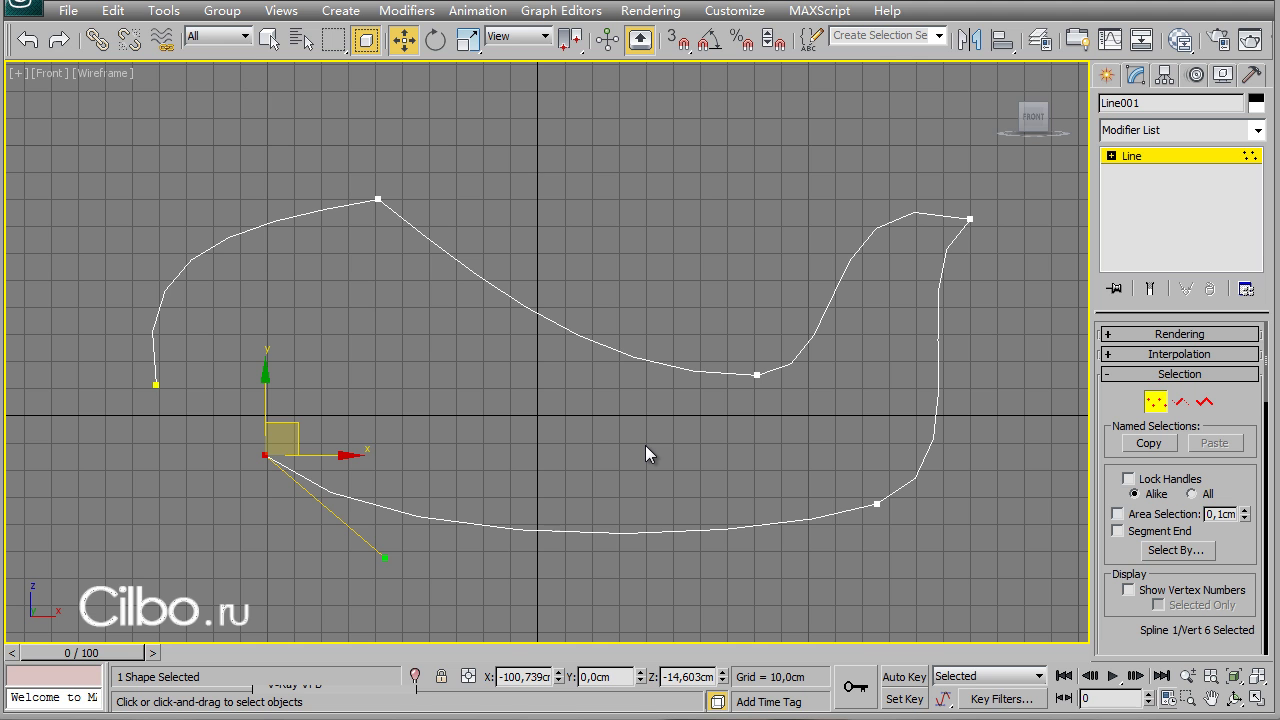
middle_drag(763, 444, 729, 434)
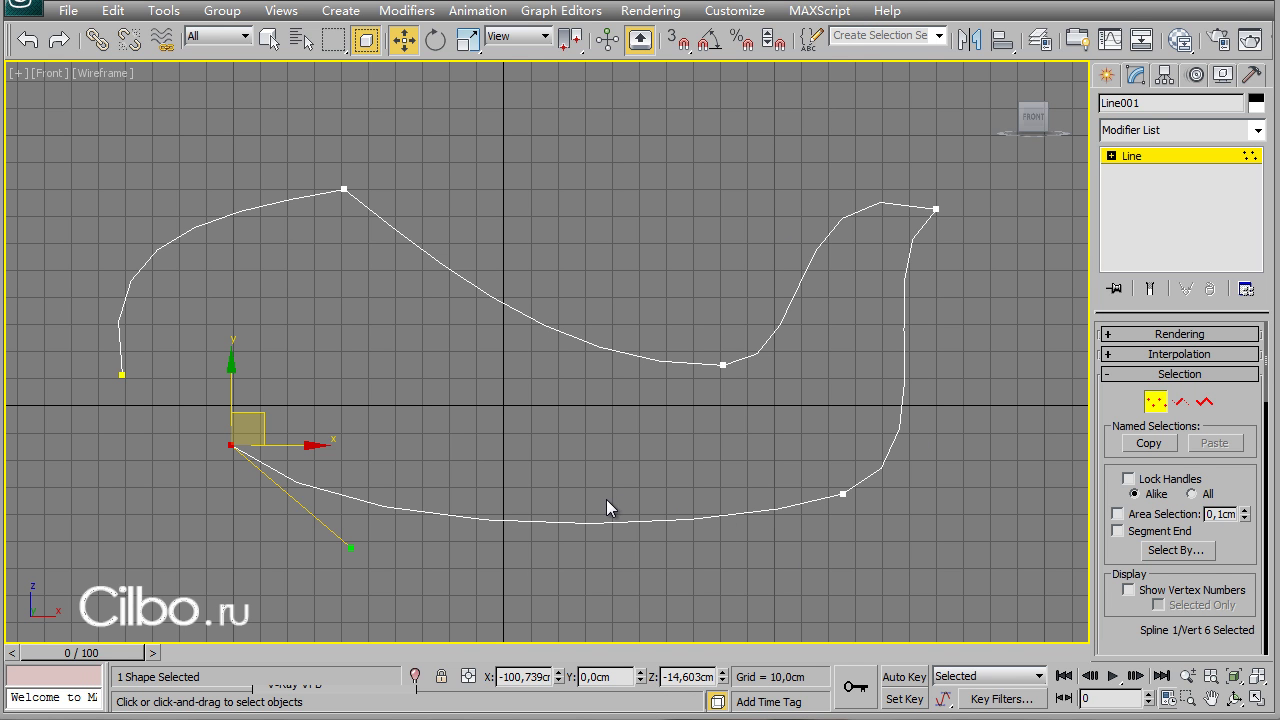
mouse_move(255, 420)
mouse_down()
mouse_move(158, 360)
mouse_move(251, 427)
mouse_up()
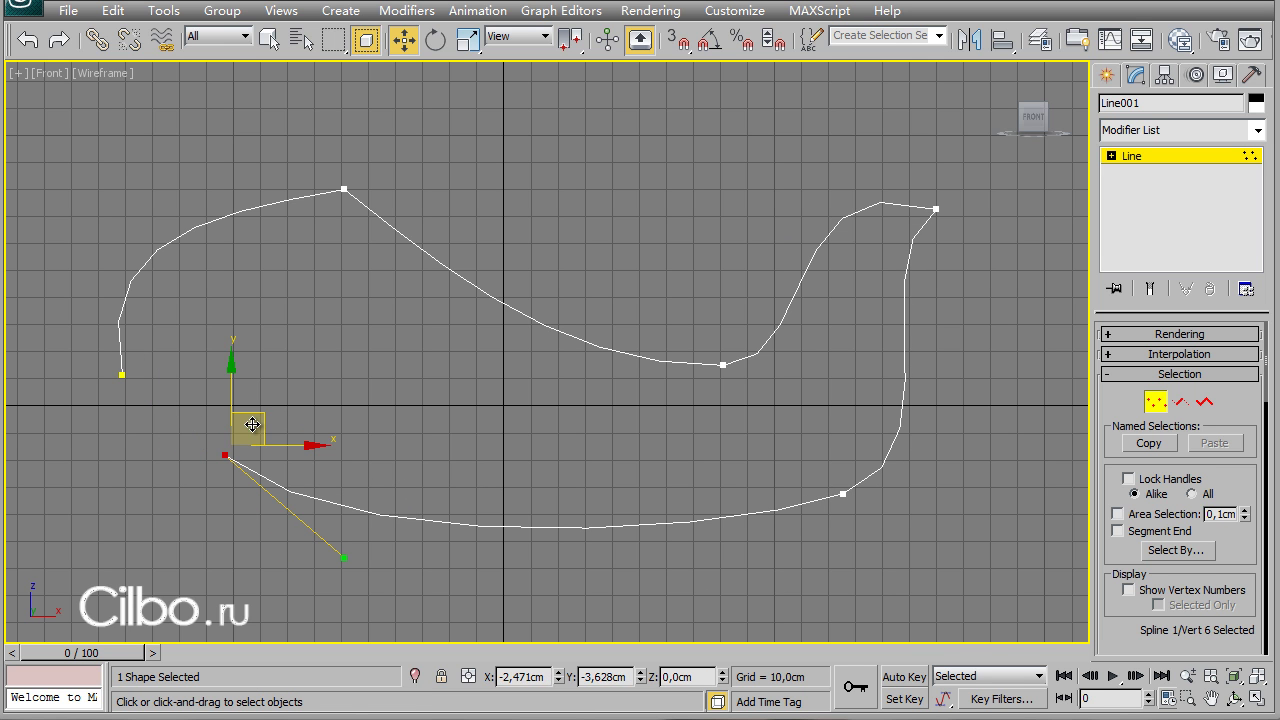
Fuse both open end vertices onto one point using Fuse in the Geometry rollout.
drag(248, 537, 248, 537)
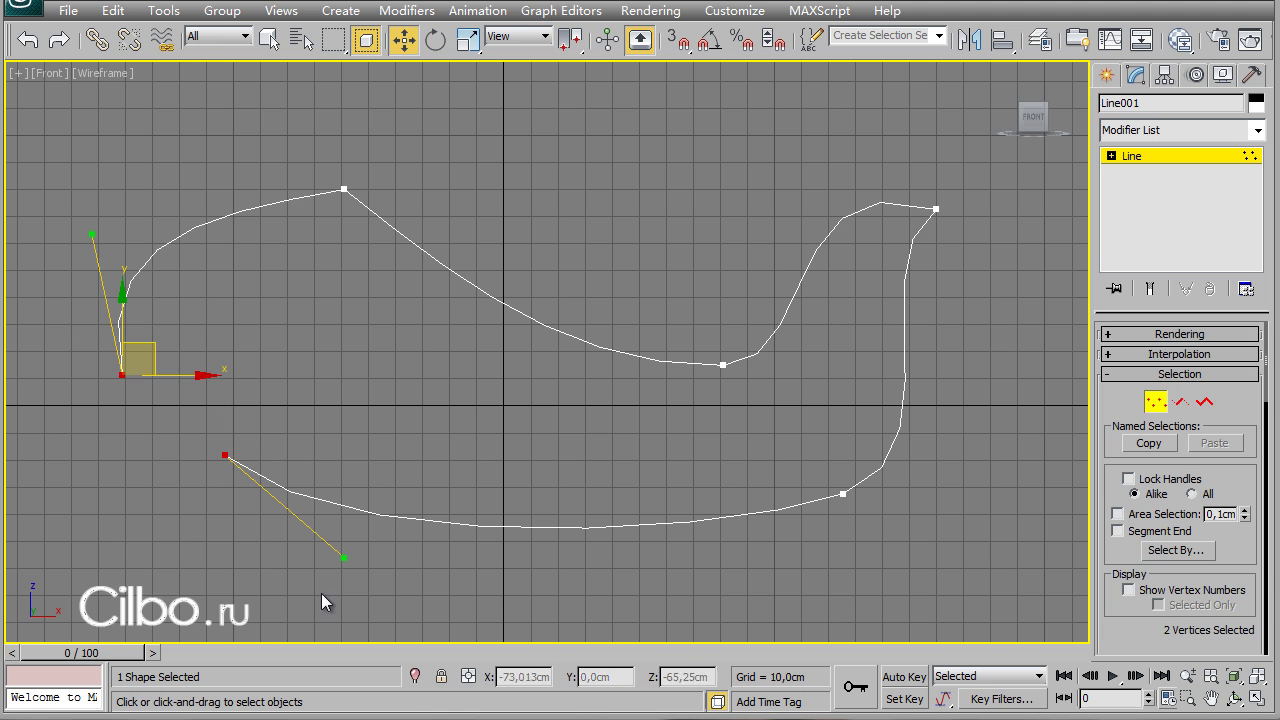
scroll(1249, 332, down, 5)
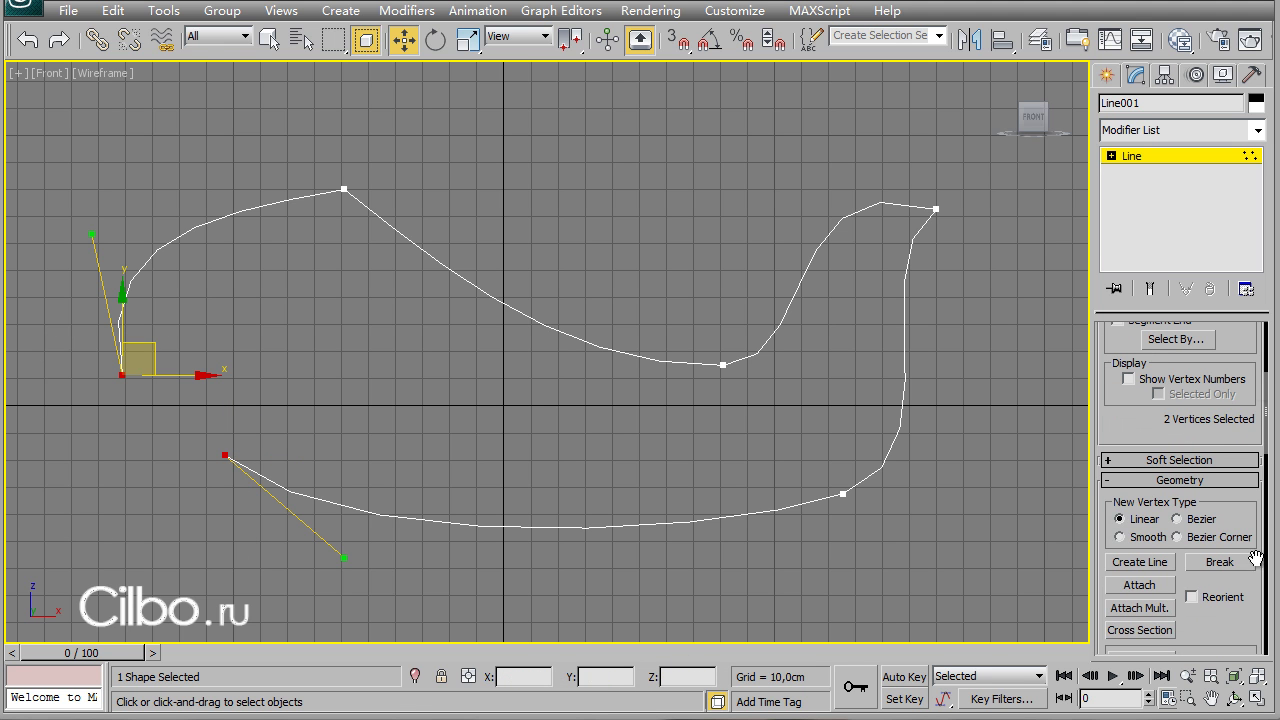
drag(1250, 612, 1250, 373)
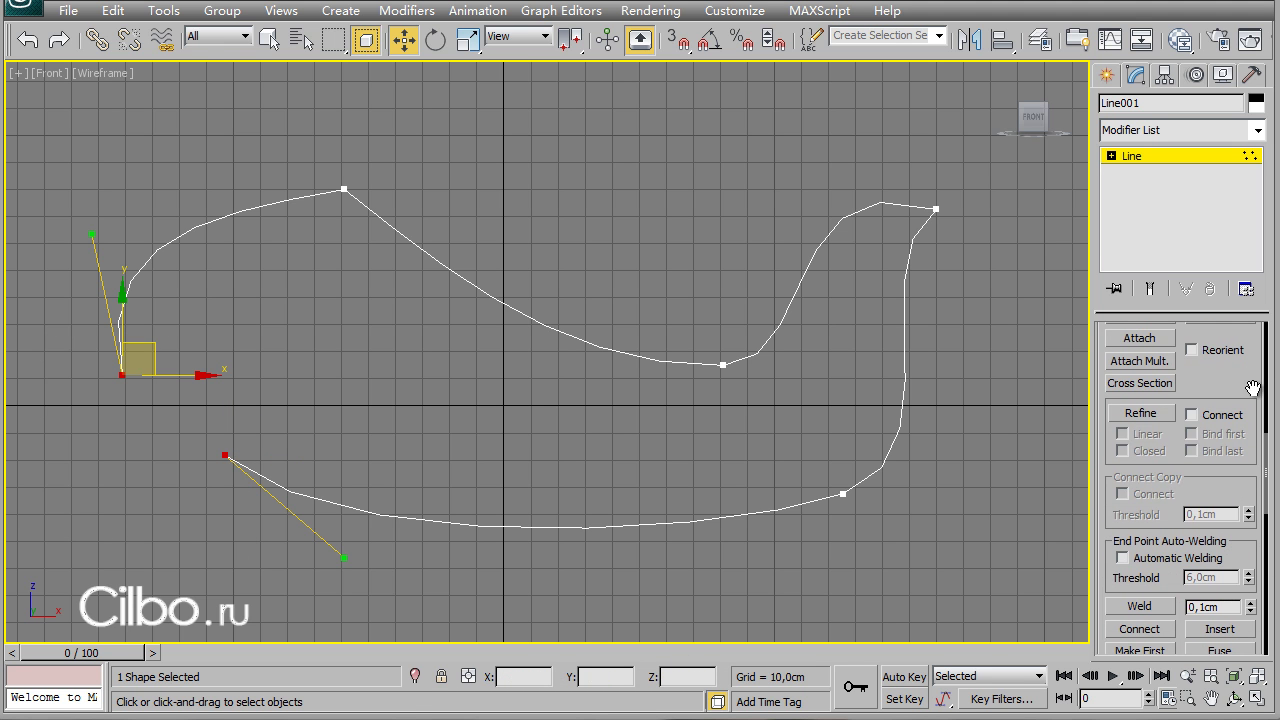
drag(1234, 482, 1246, 366)
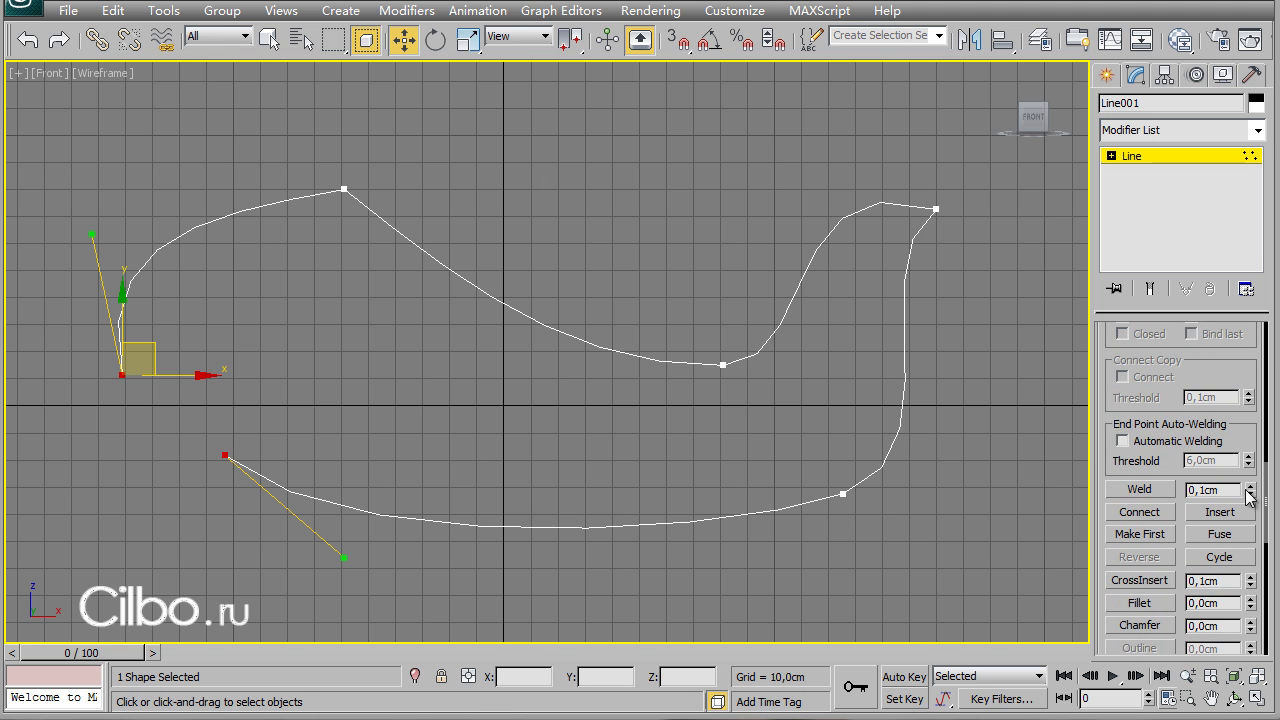
click(1219, 536)
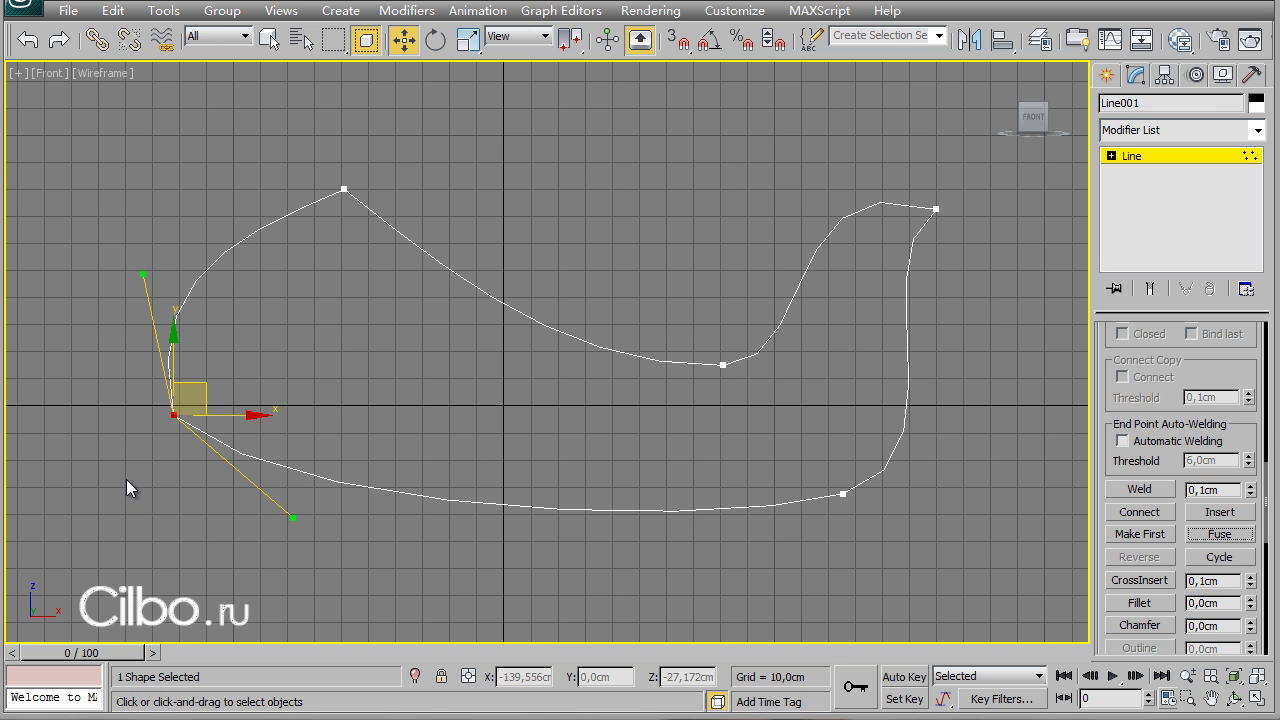
Nudge one end vertex slightly apart, then box-select both end vertices and Weld them.
click(126, 462)
click(175, 415)
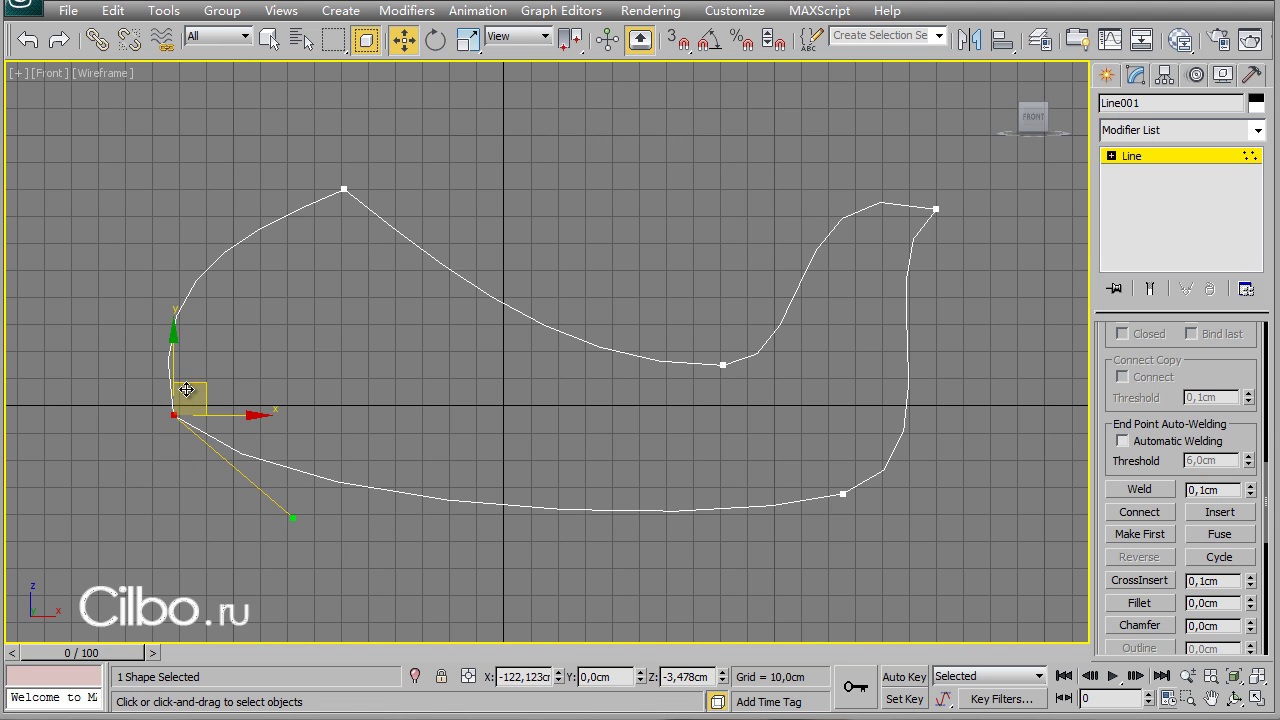
mouse_move(189, 386)
mouse_down()
mouse_move(199, 416)
mouse_move(195, 397)
mouse_up()
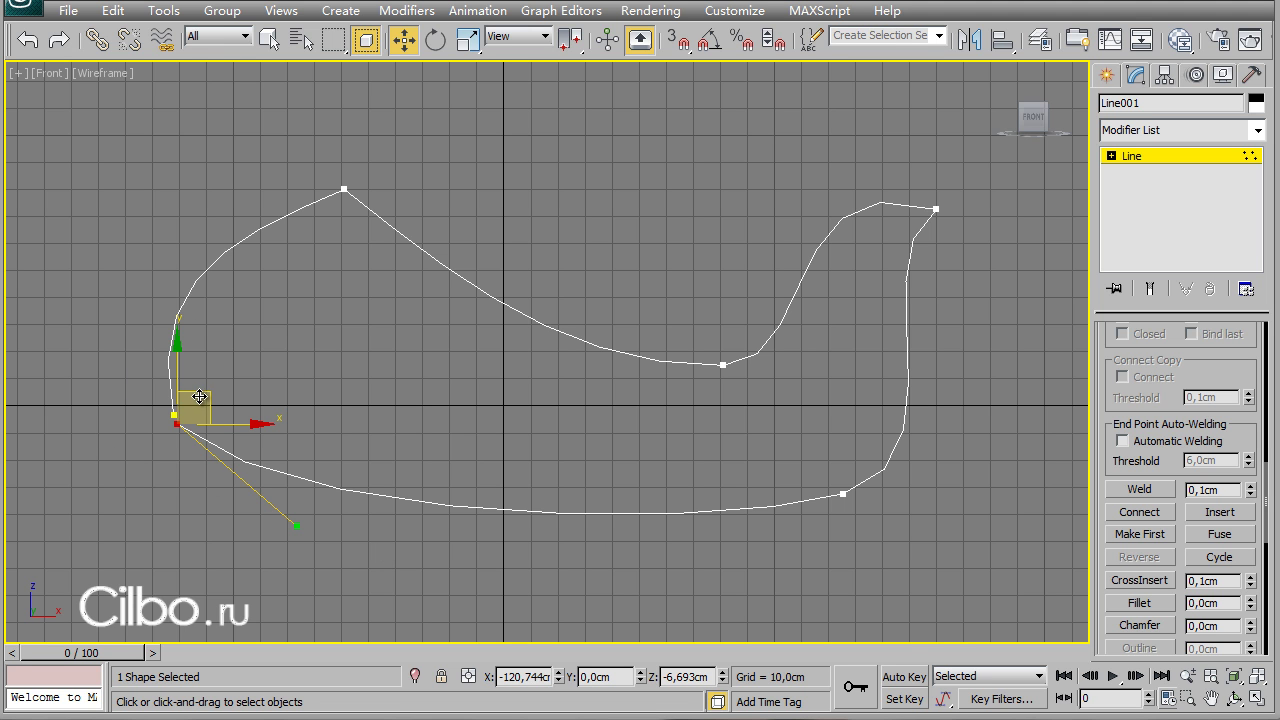
mouse_move(198, 395)
mouse_down()
mouse_move(202, 408)
mouse_move(204, 396)
mouse_up()
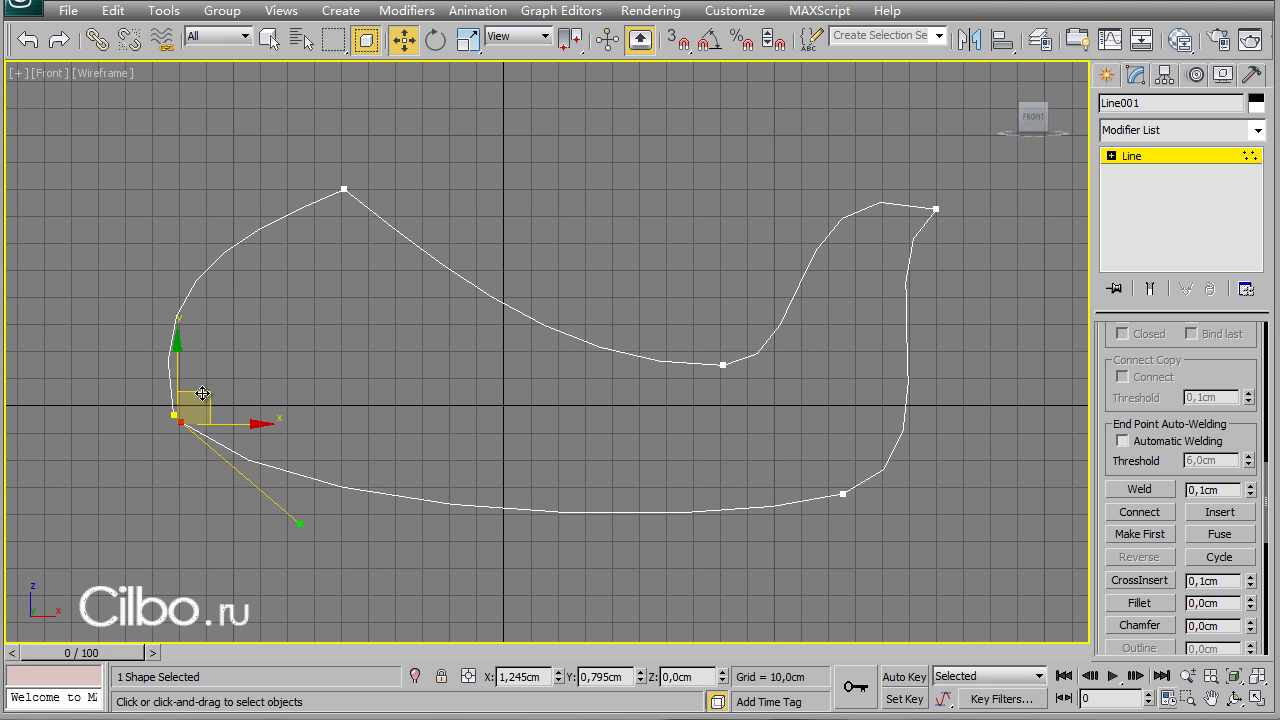
click(279, 362)
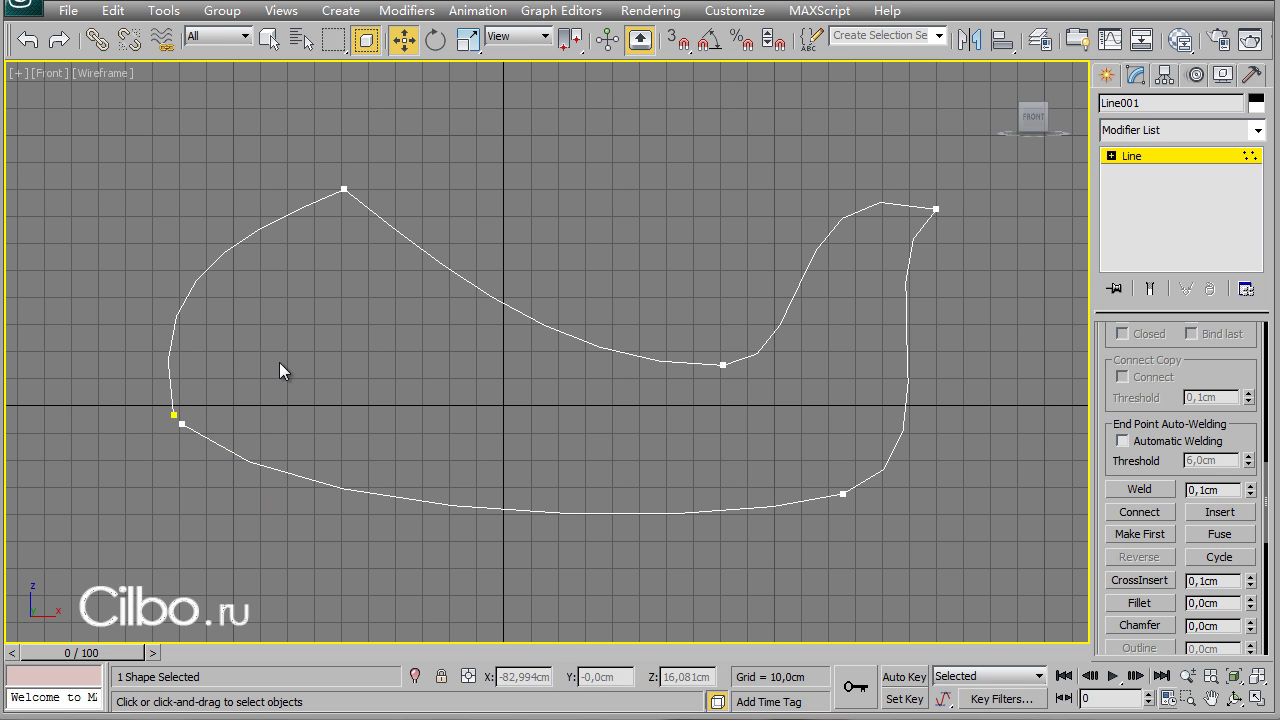
drag(78, 370, 210, 524)
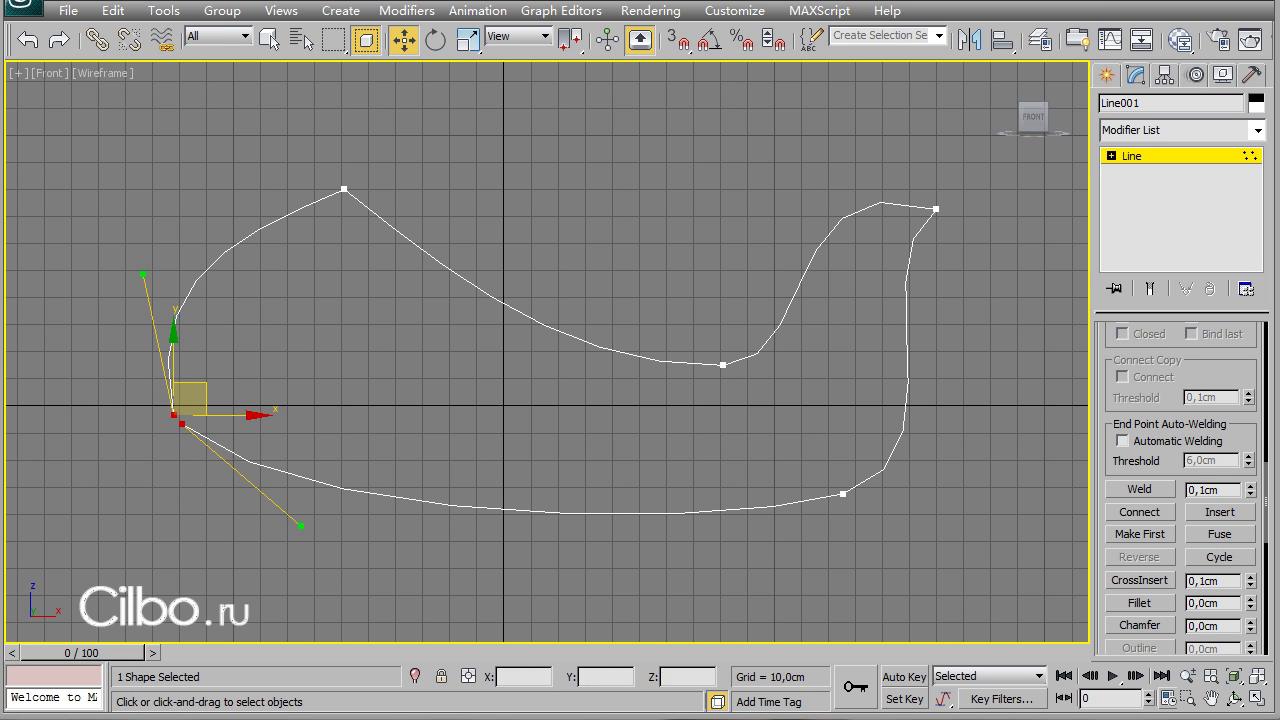
click(1126, 489)
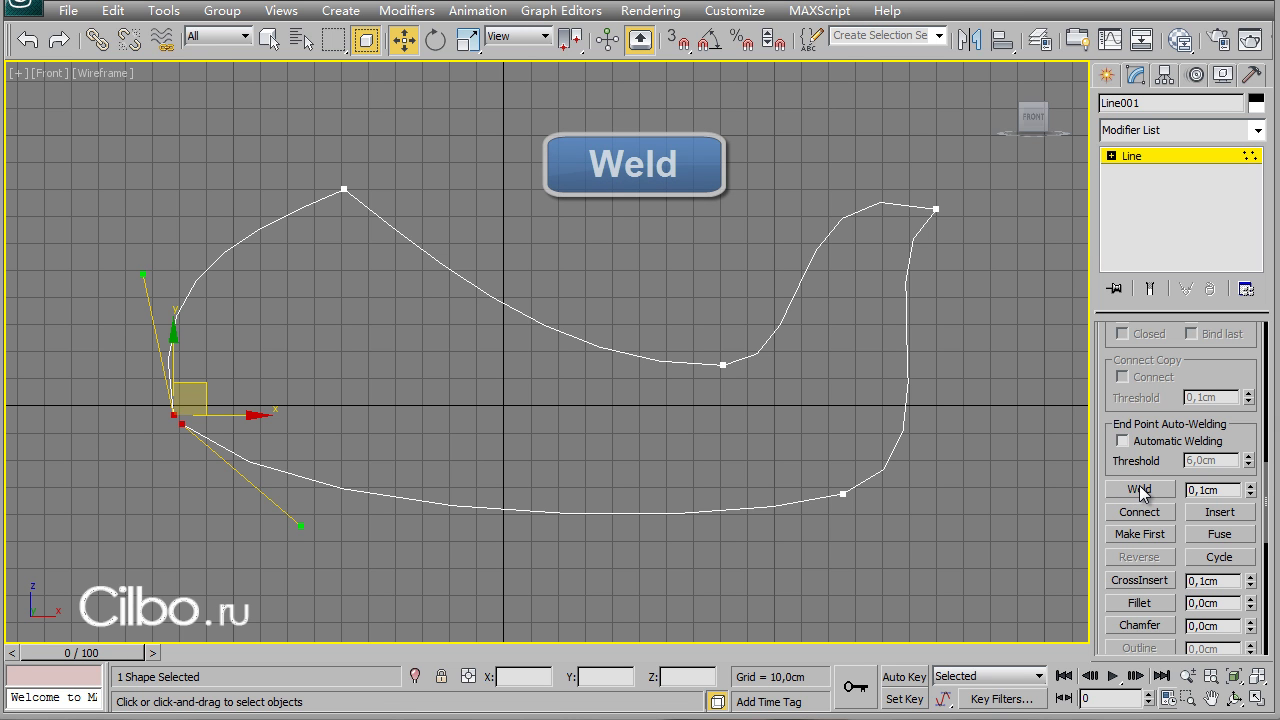
Weld Line001's two end vertices using a 22,1cm threshold, then select the merged vertex.
click(1139, 489)
drag(1252, 490, 1250, 460)
click(1141, 490)
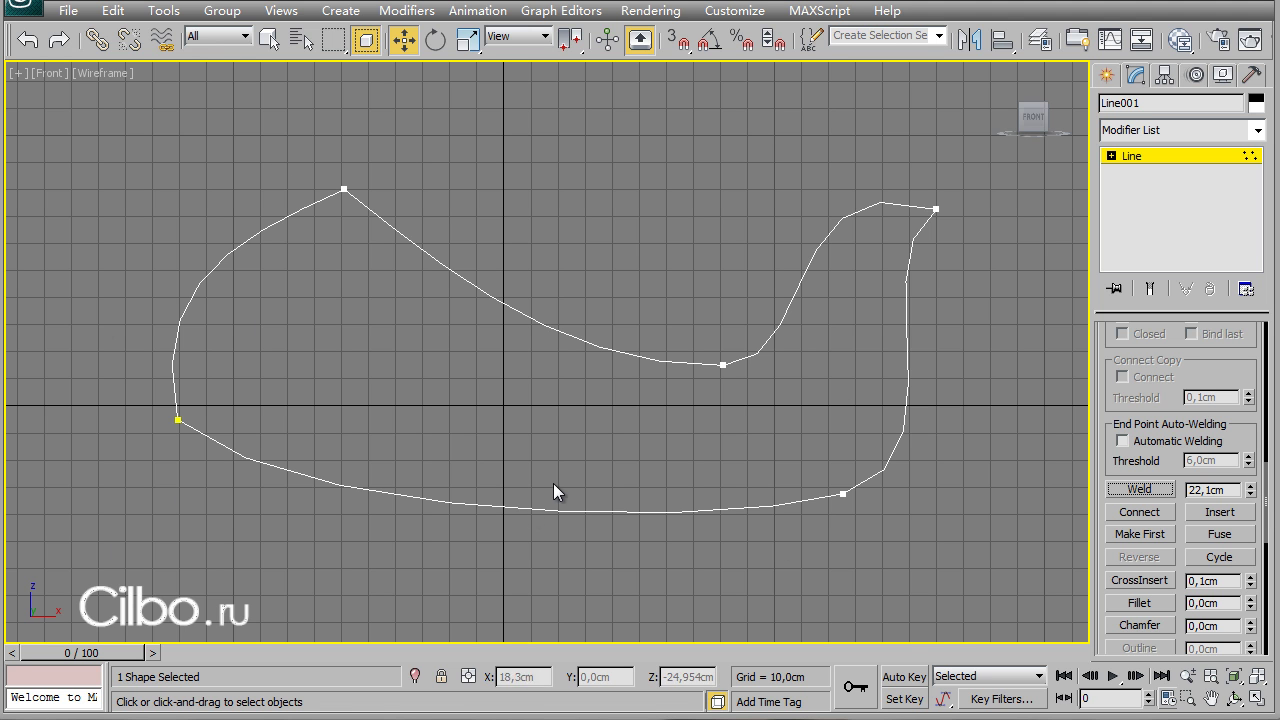
drag(114, 378, 185, 448)
Convert the welded left vertex to Bezier Corner and drag both tangent handles to soften the curves.
right_click(175, 416)
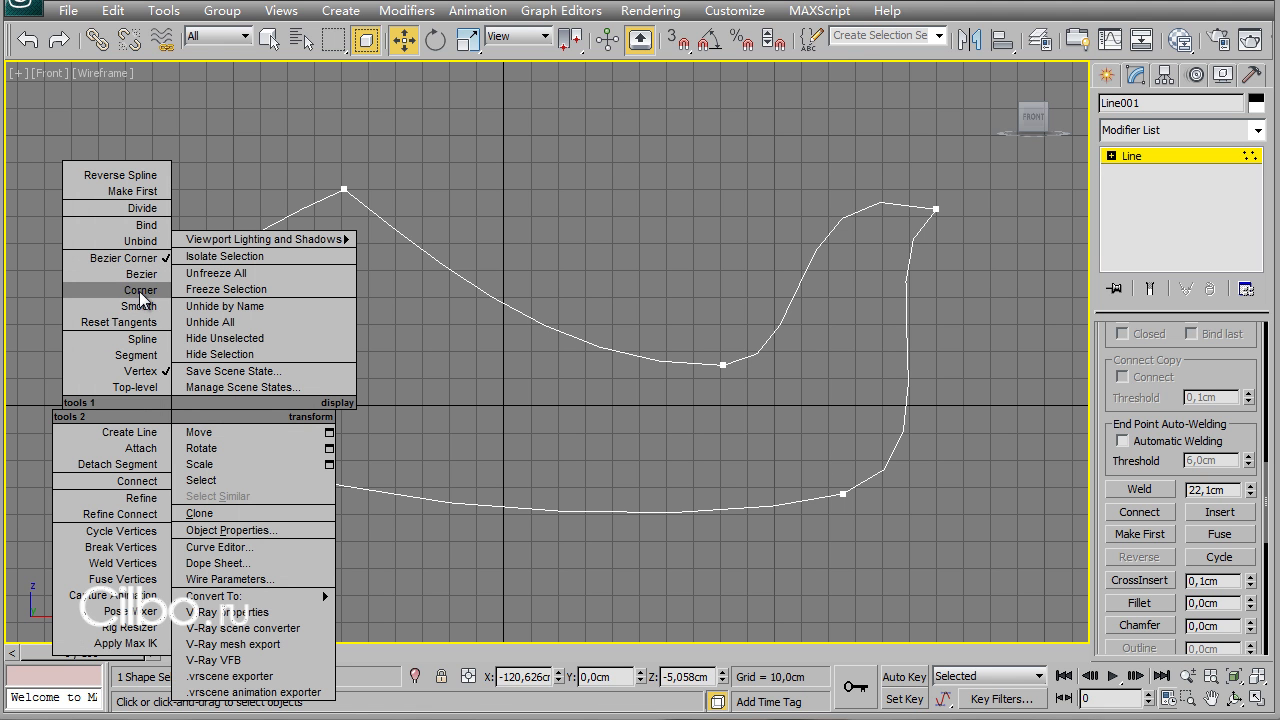
click(128, 258)
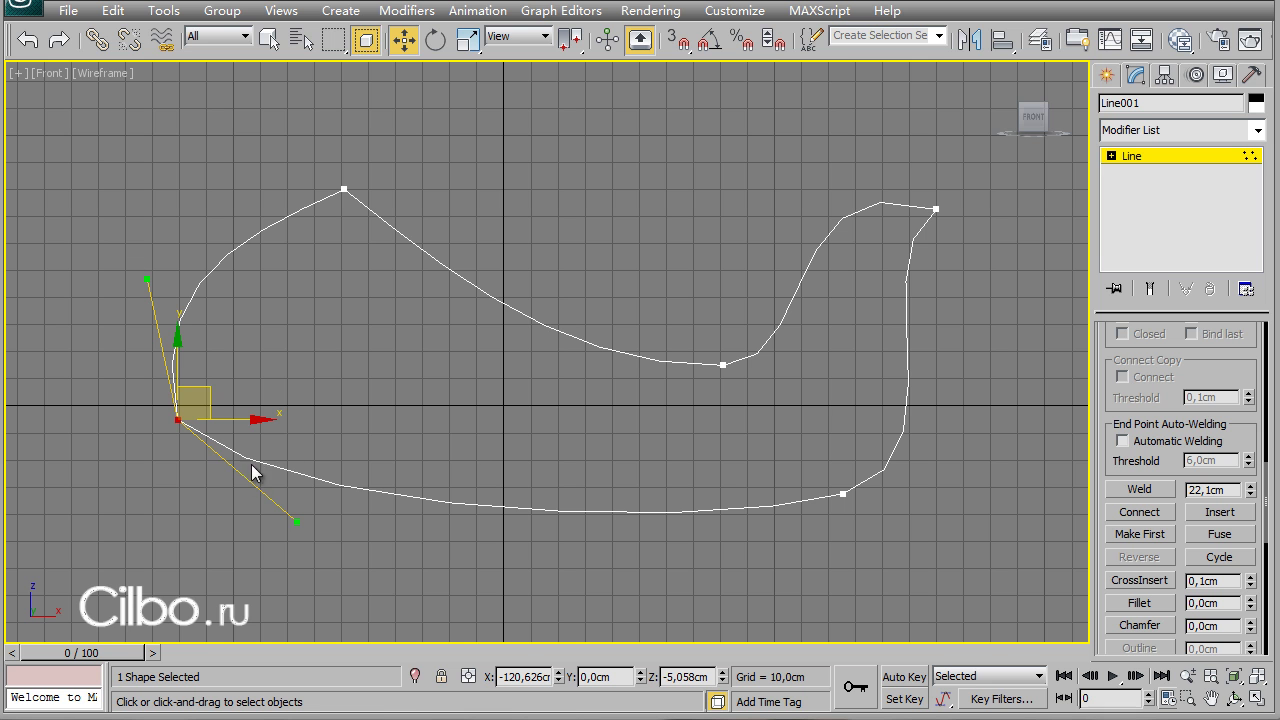
drag(147, 279, 137, 283)
drag(293, 519, 249, 459)
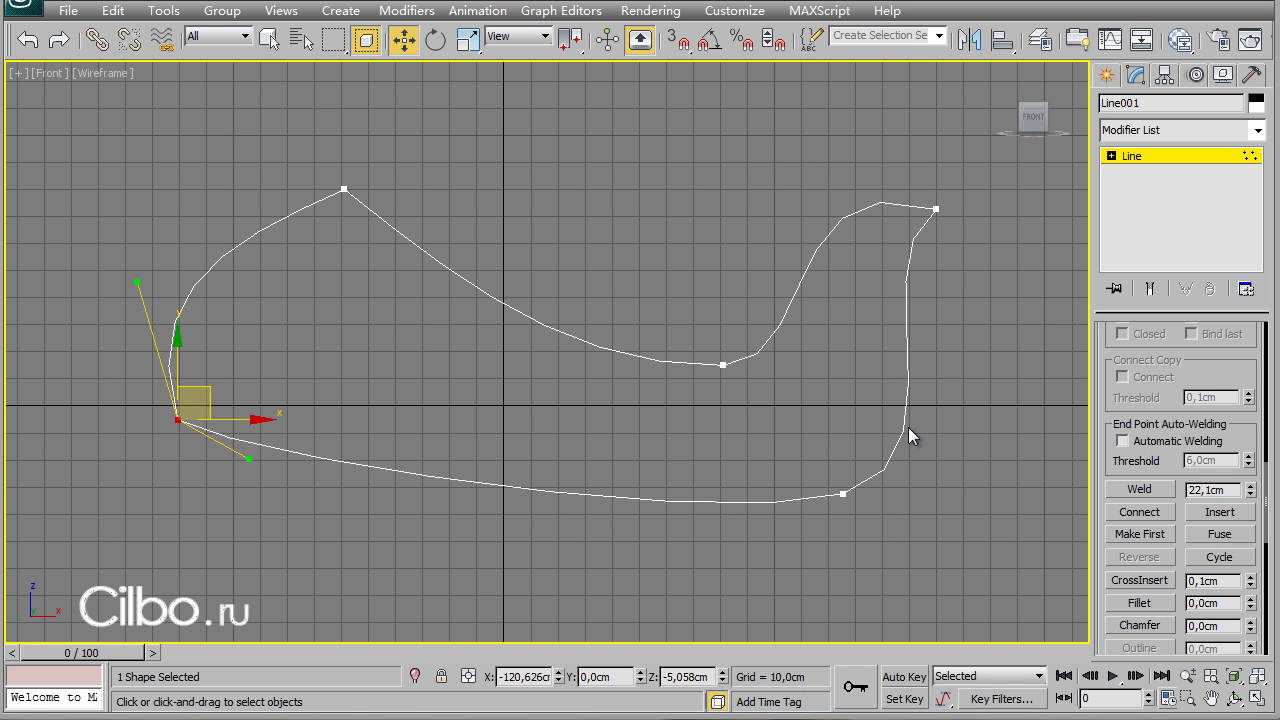
middle_drag(932, 417, 891, 463)
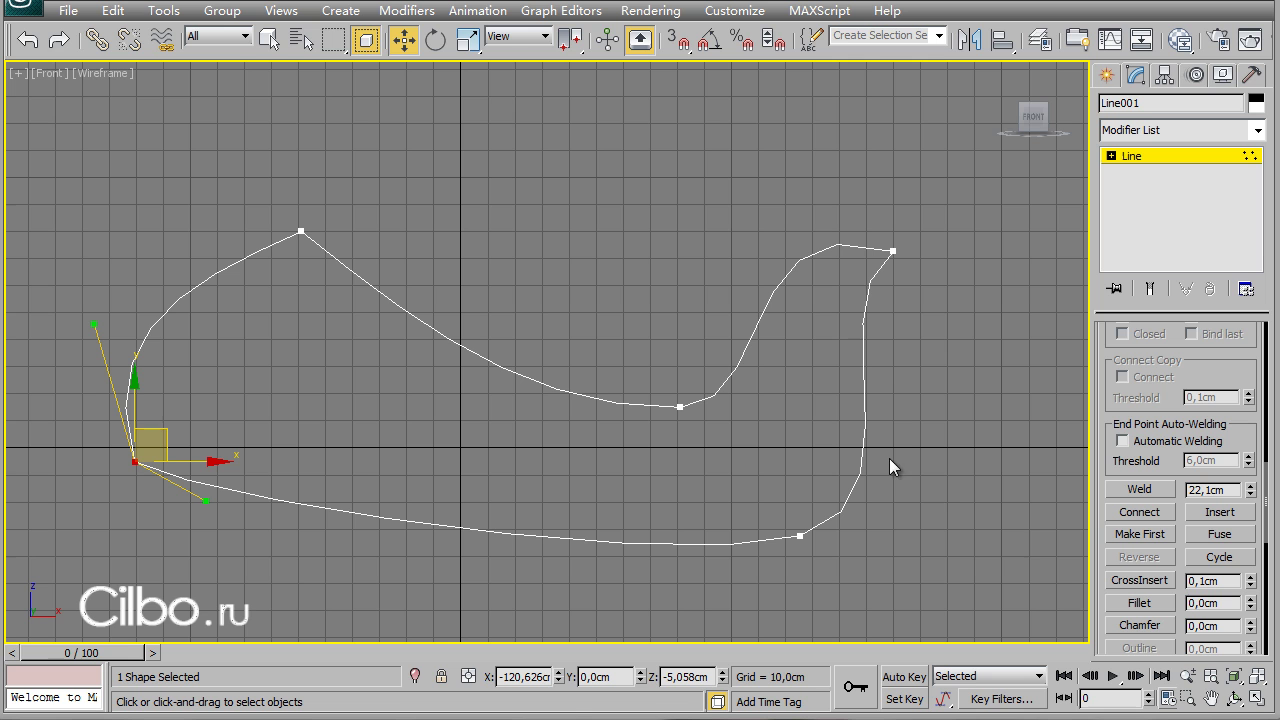